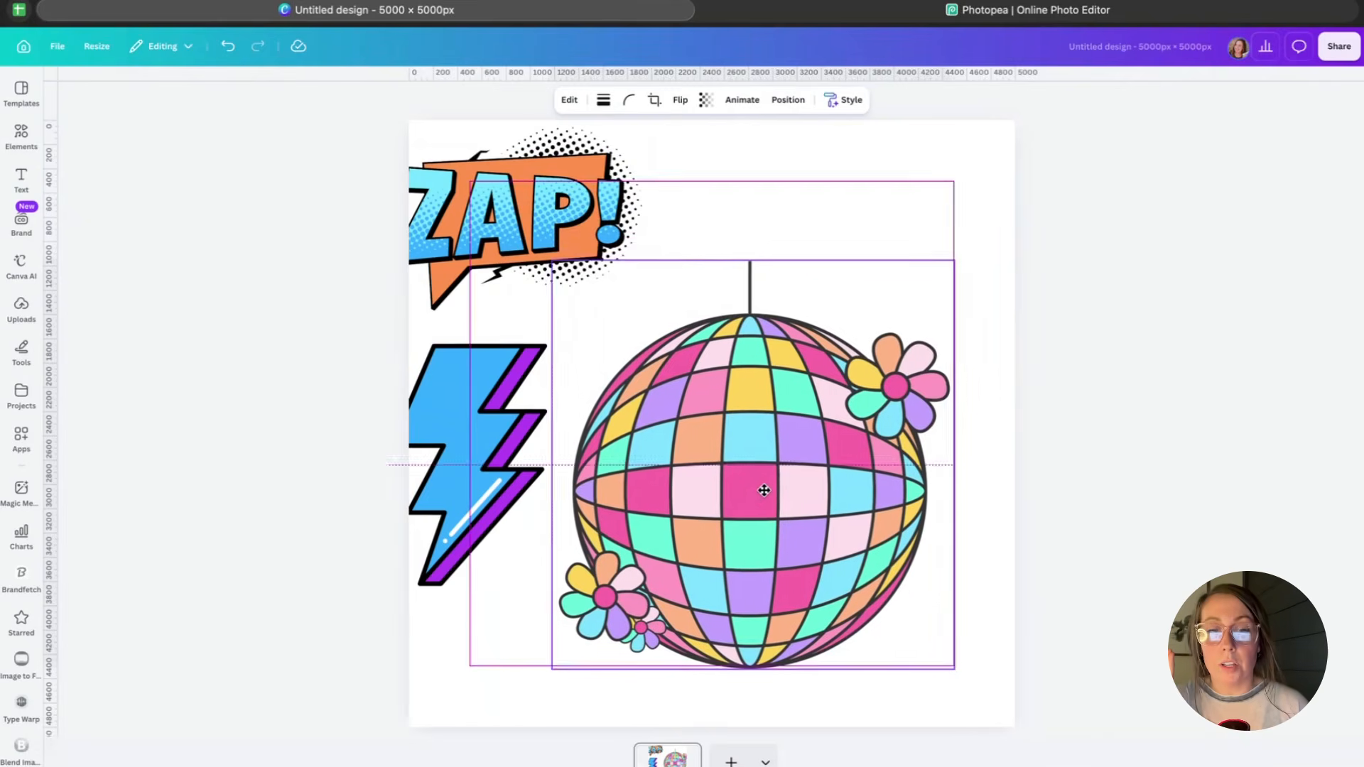
Duplicate the page and enlarge the disco ball to fill the new page.
left_click(933, 234)
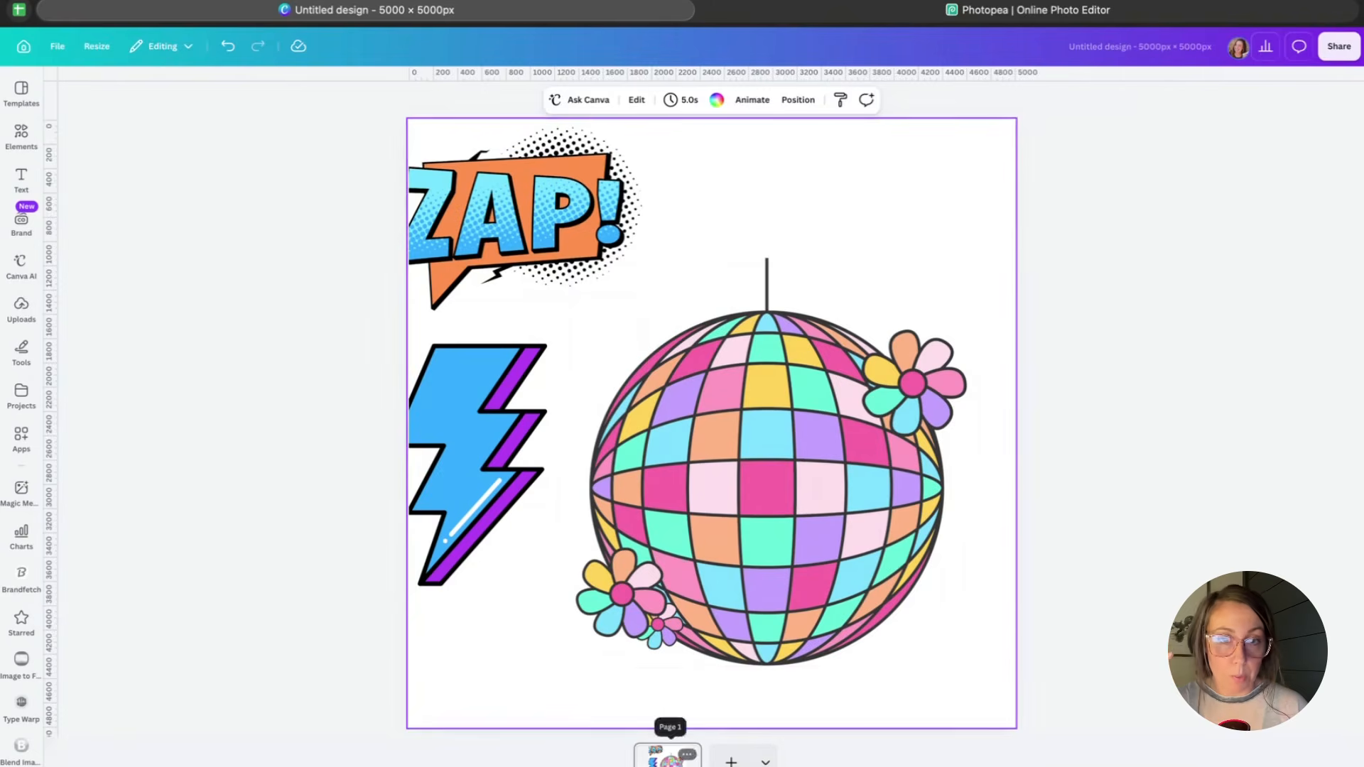
left_click(687, 755)
left_click(749, 518)
left_click_drag(810, 410, 650, 272)
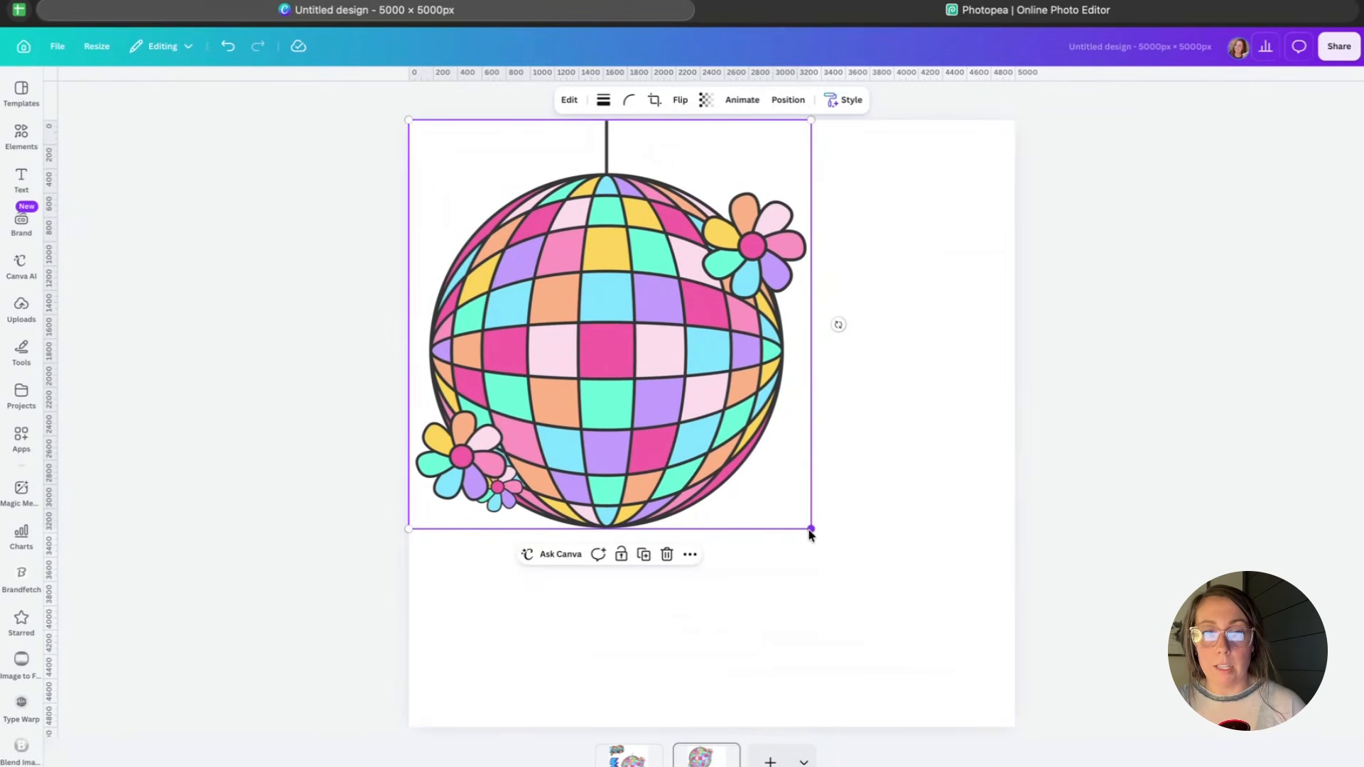
left_click_drag(810, 529, 1016, 725)
left_click(1182, 289)
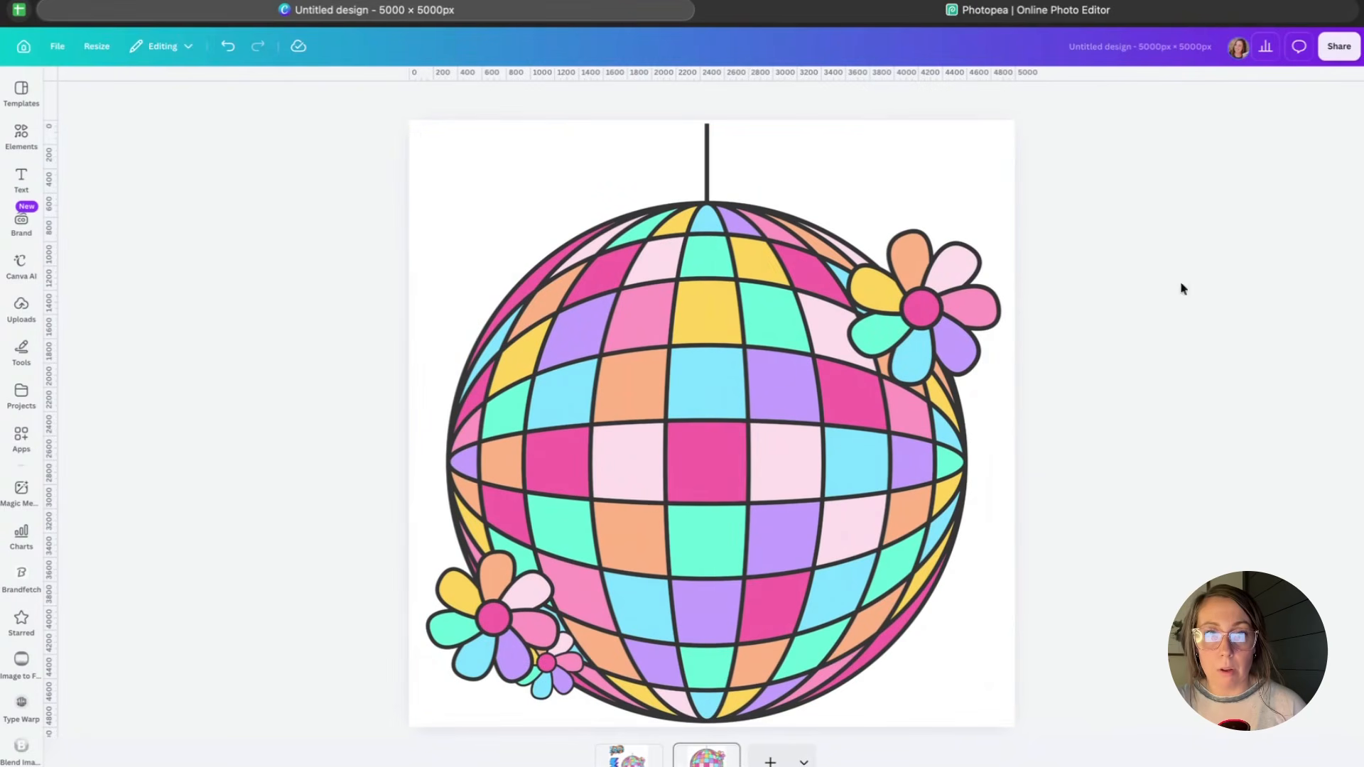
Download only the disco ball page as a PNG with transparent background.
left_click(1340, 48)
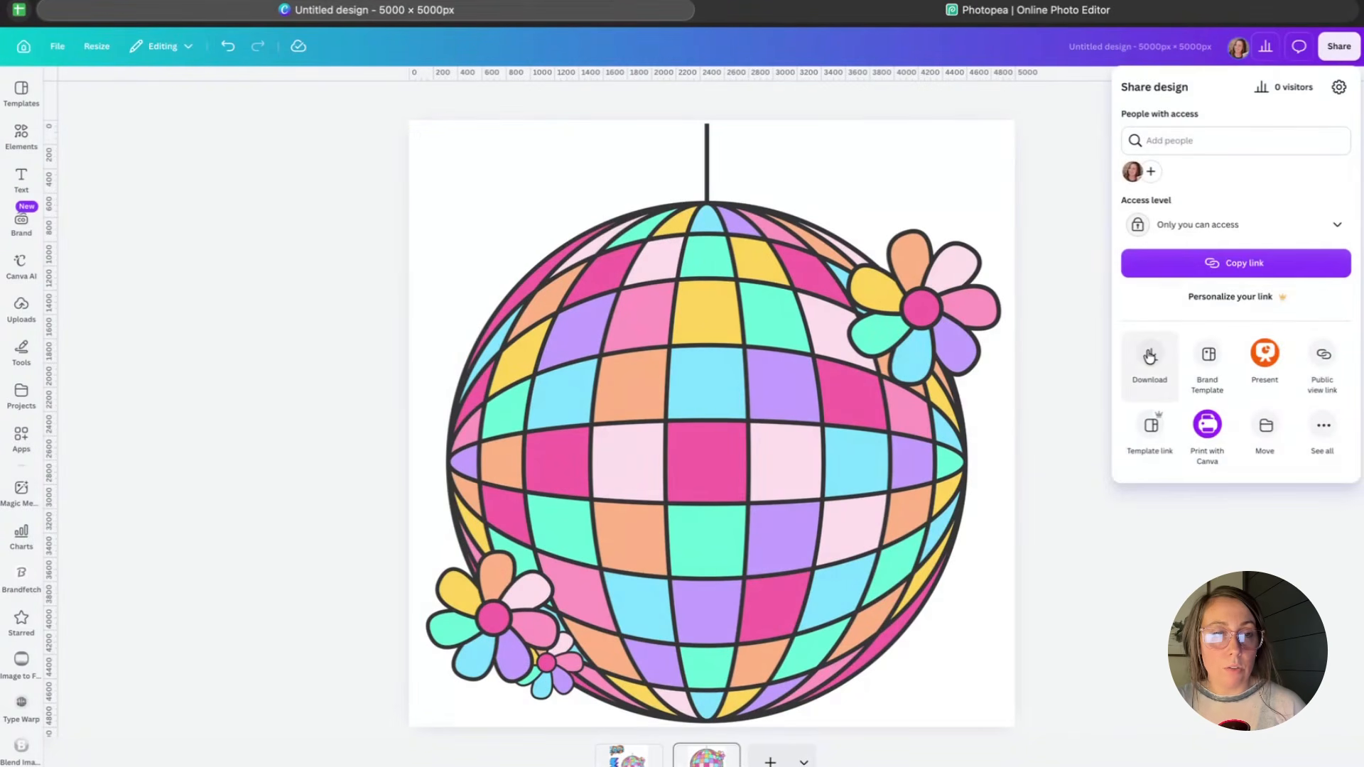
left_click(1150, 356)
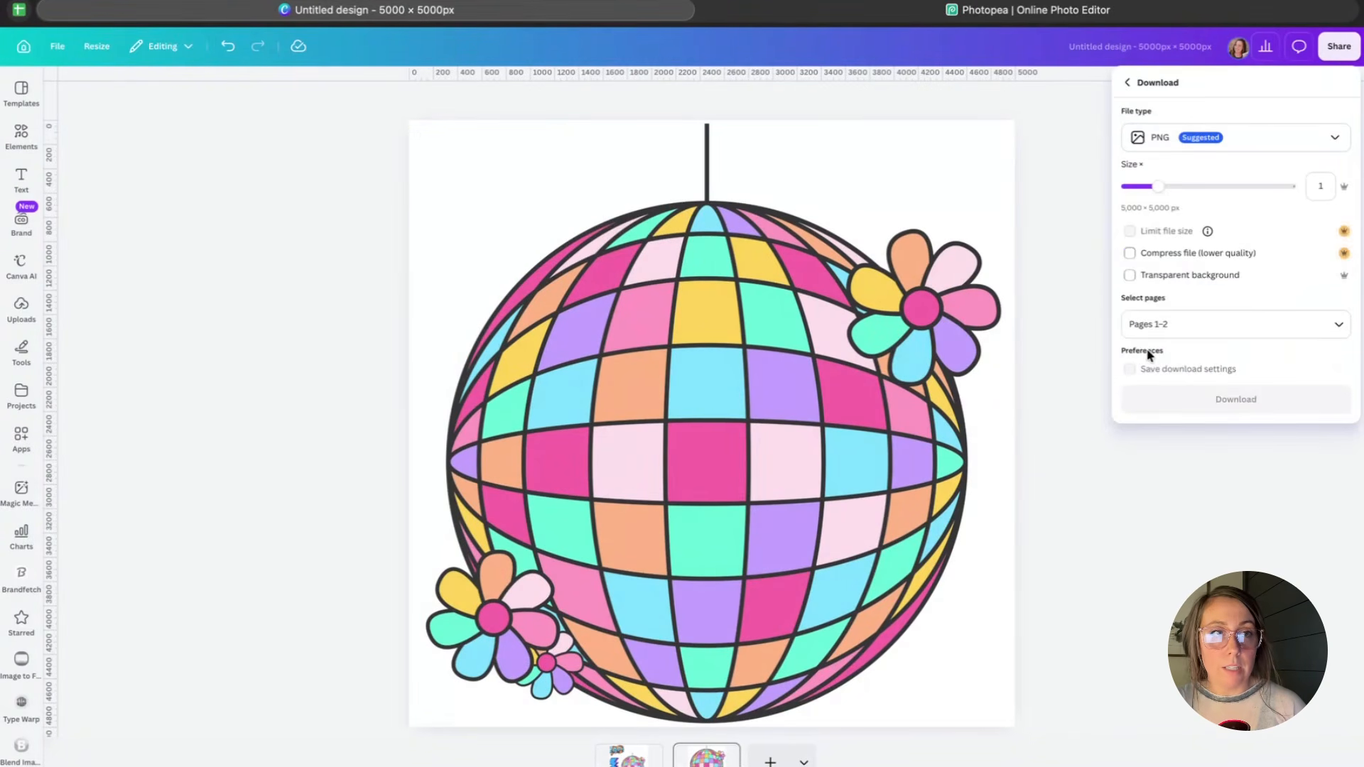
left_click(1173, 321)
left_click(1165, 390)
left_click(1231, 412)
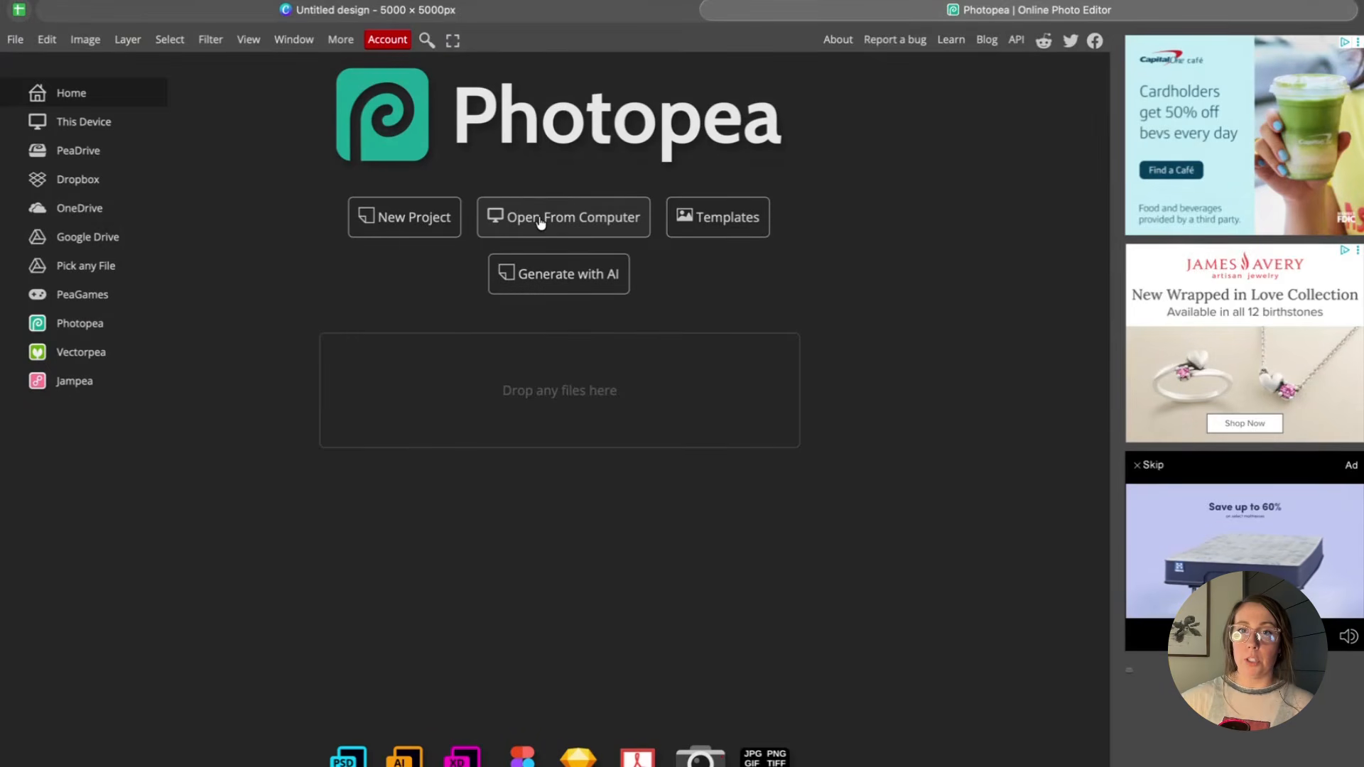
Open the downloaded PNG in Photopea and switch to the Paint Bucket Tool.
left_click(539, 223)
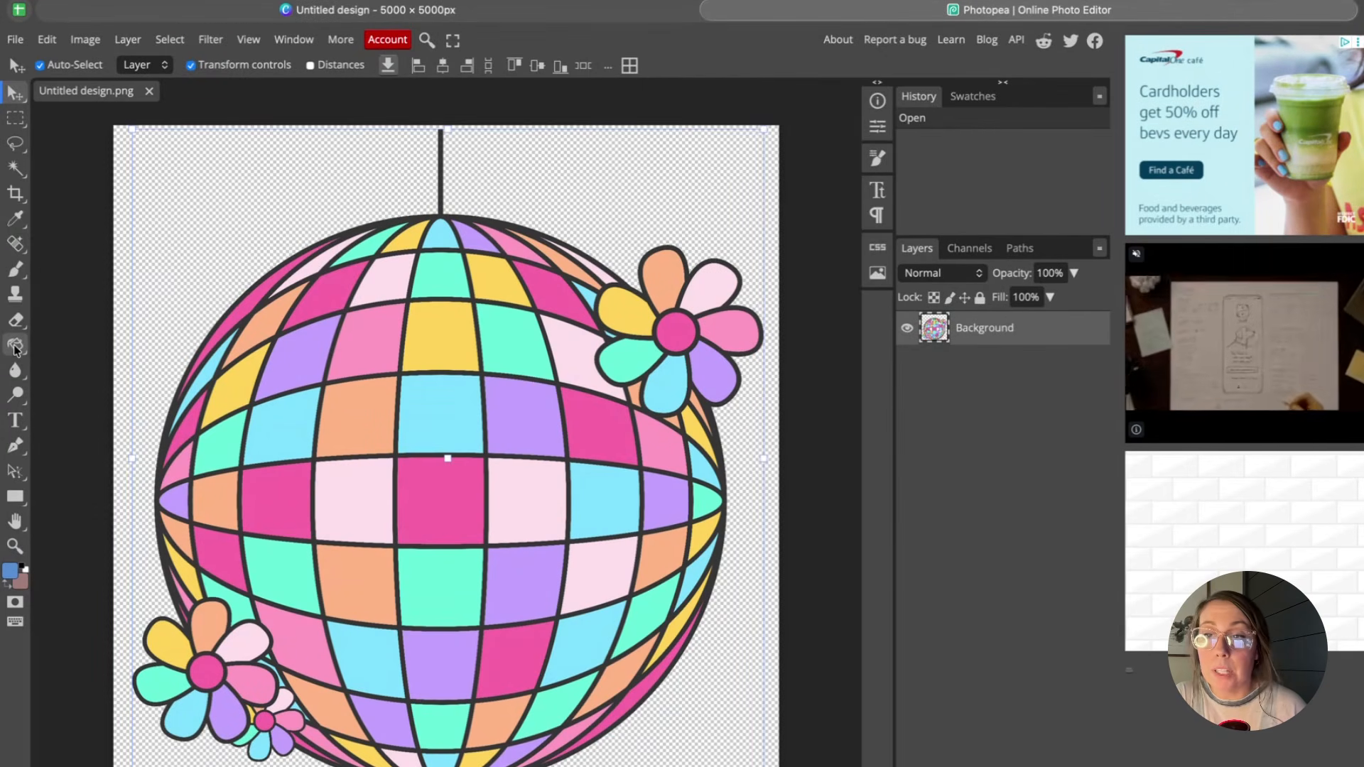
right_click(16, 348)
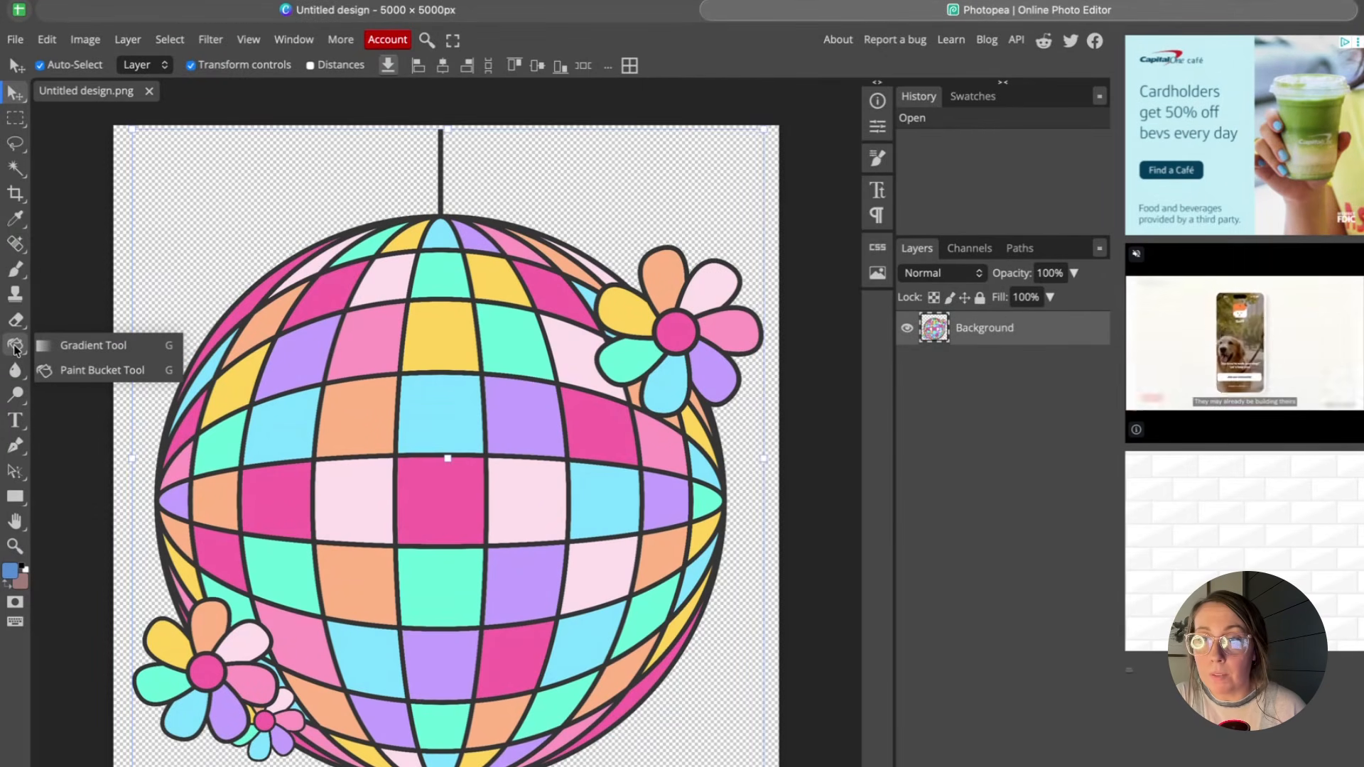
left_click(15, 347)
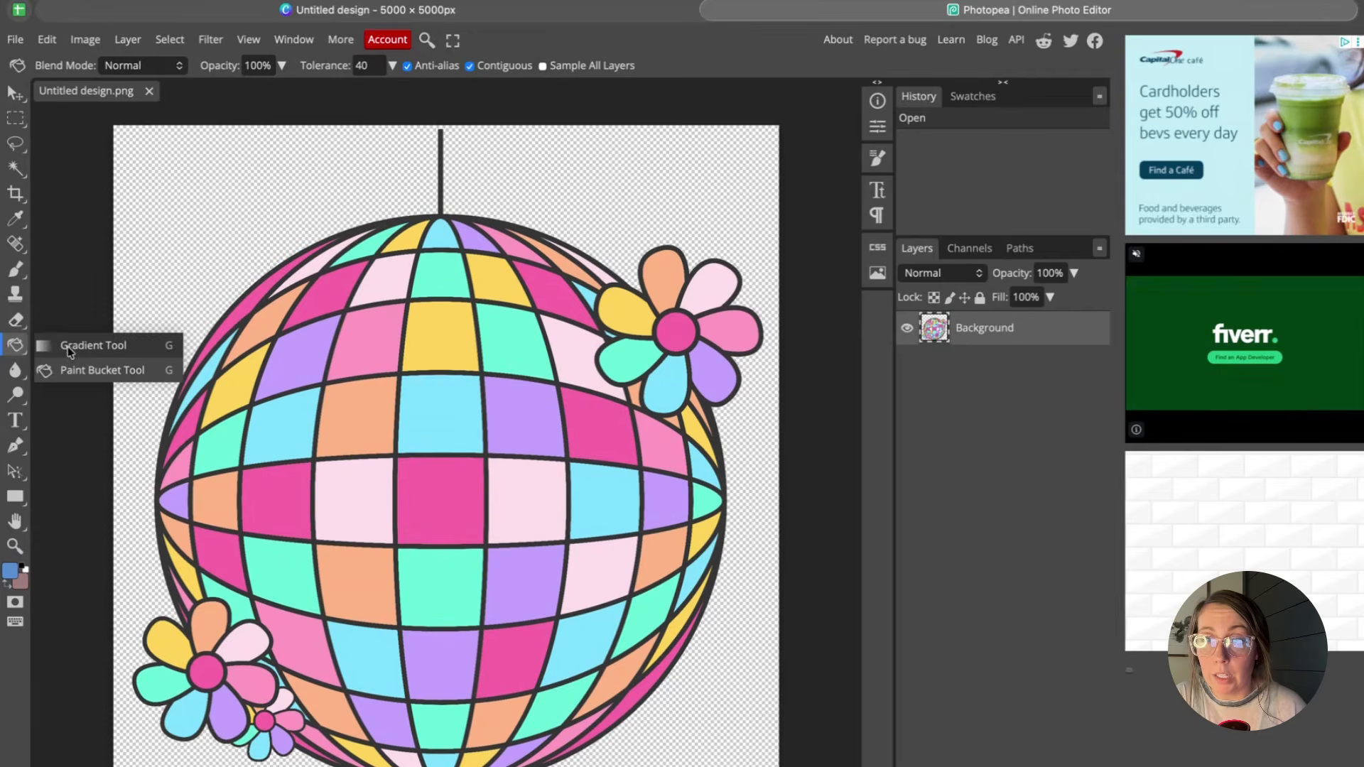
left_click(88, 372)
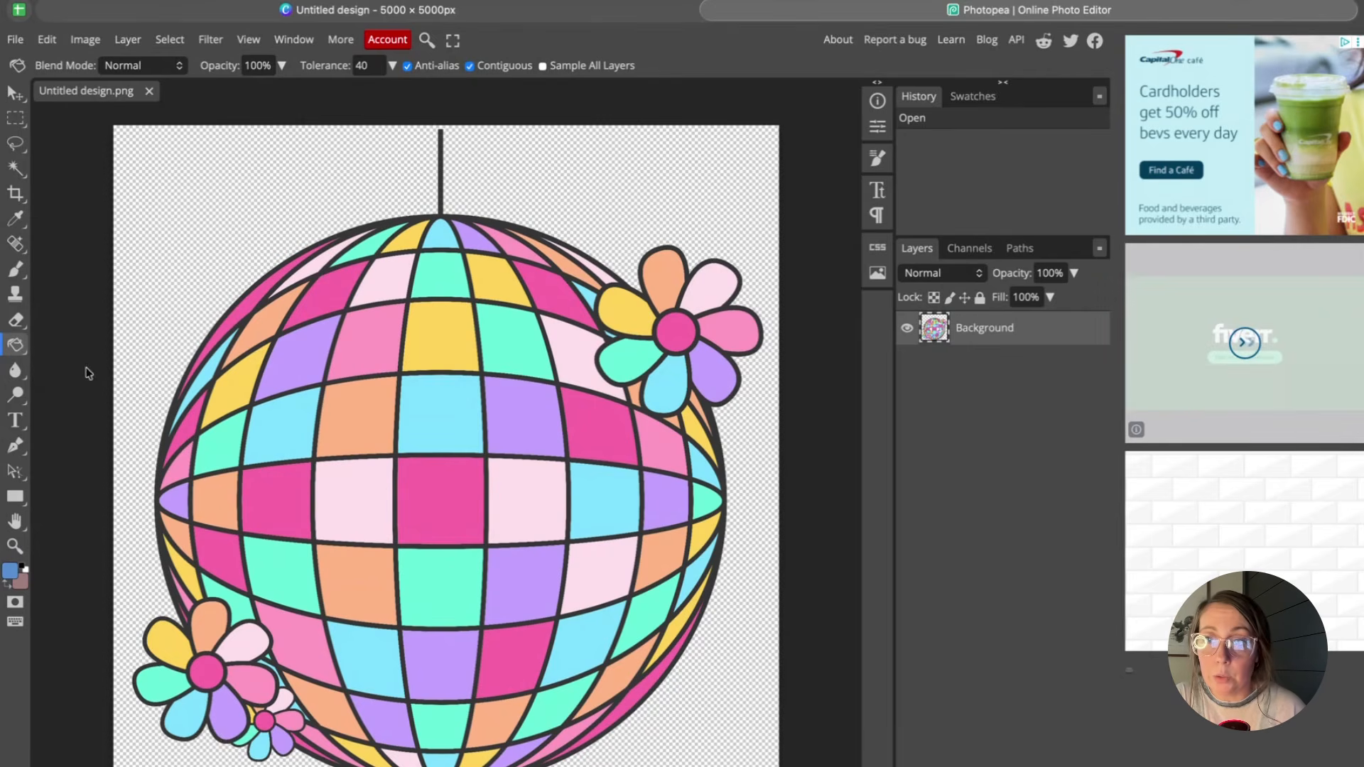
Open the foreground color picker and darken the blue shade.
left_click(11, 572)
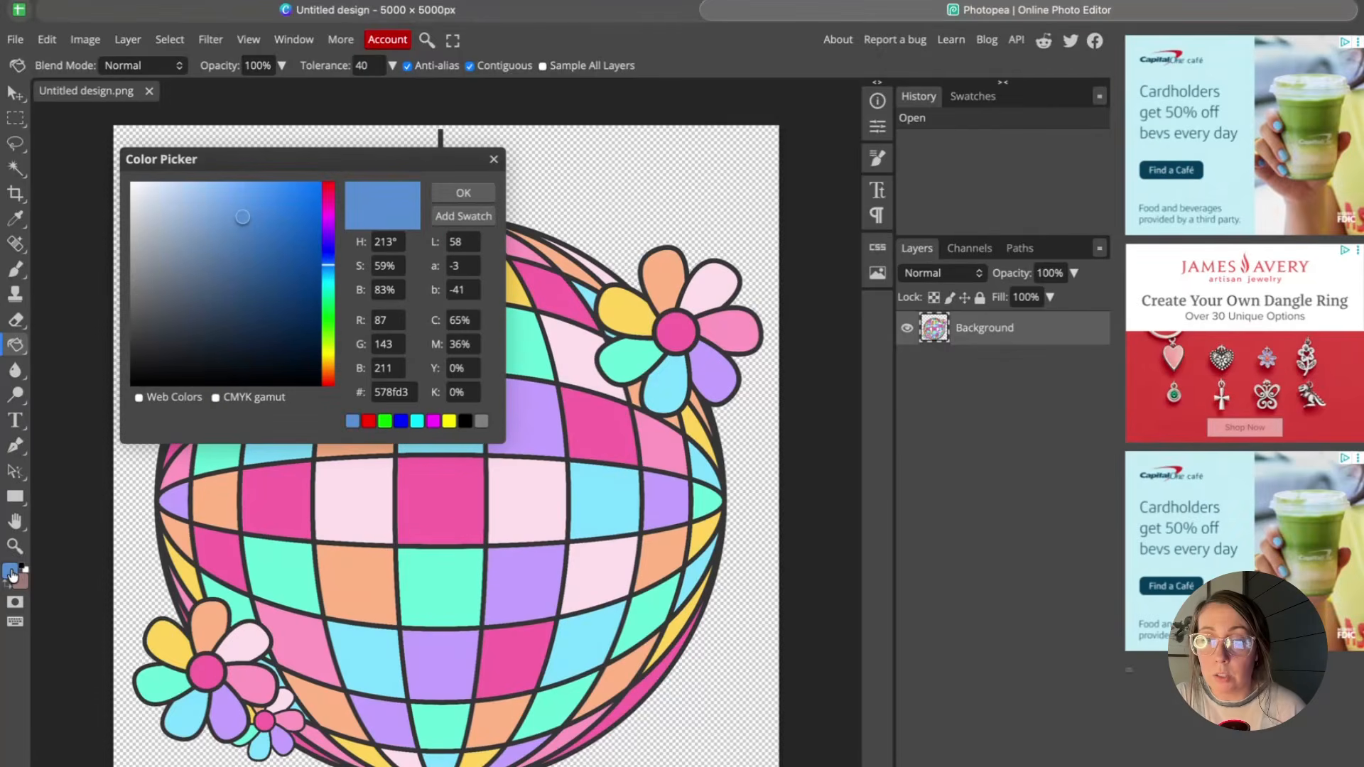
mouse_move(261, 249)
left_mouse_down()
mouse_move(201, 263)
mouse_move(255, 260)
left_mouse_up()
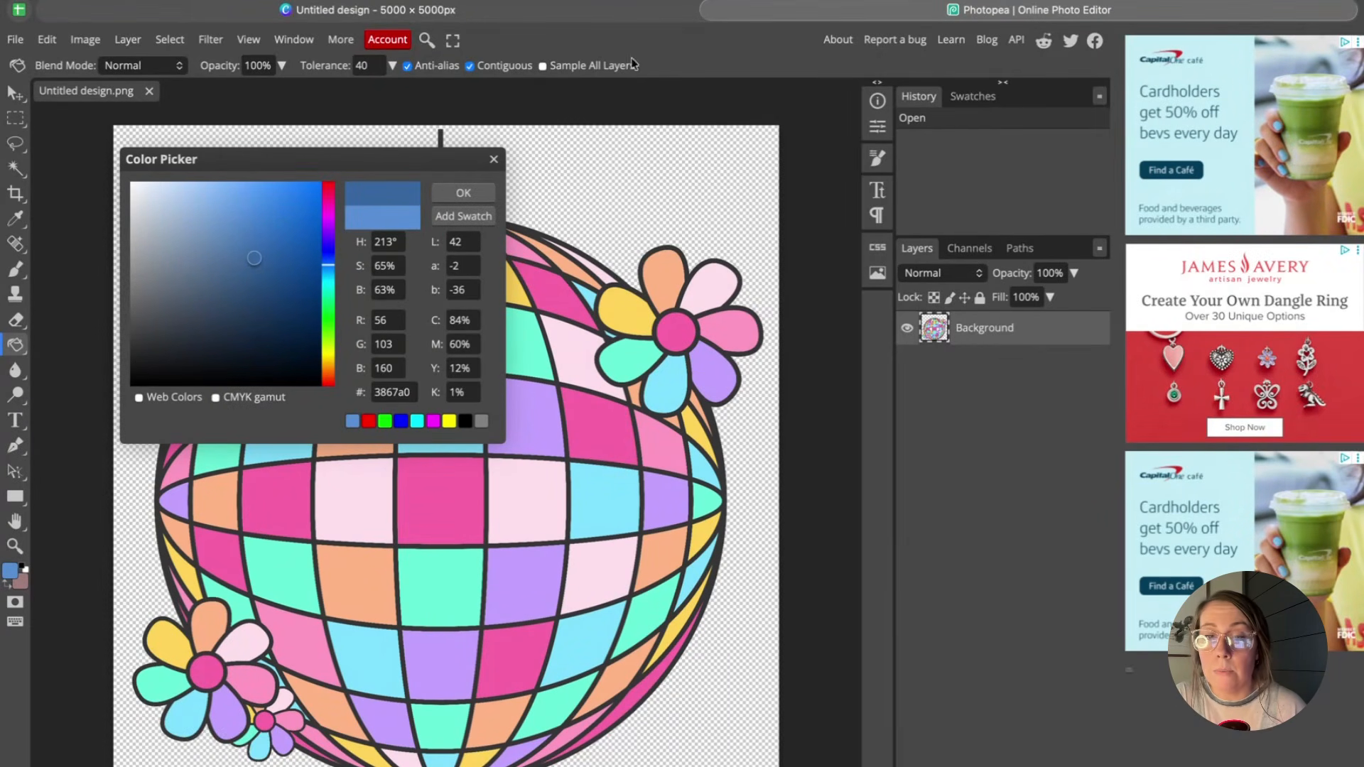
left_click(529, 8)
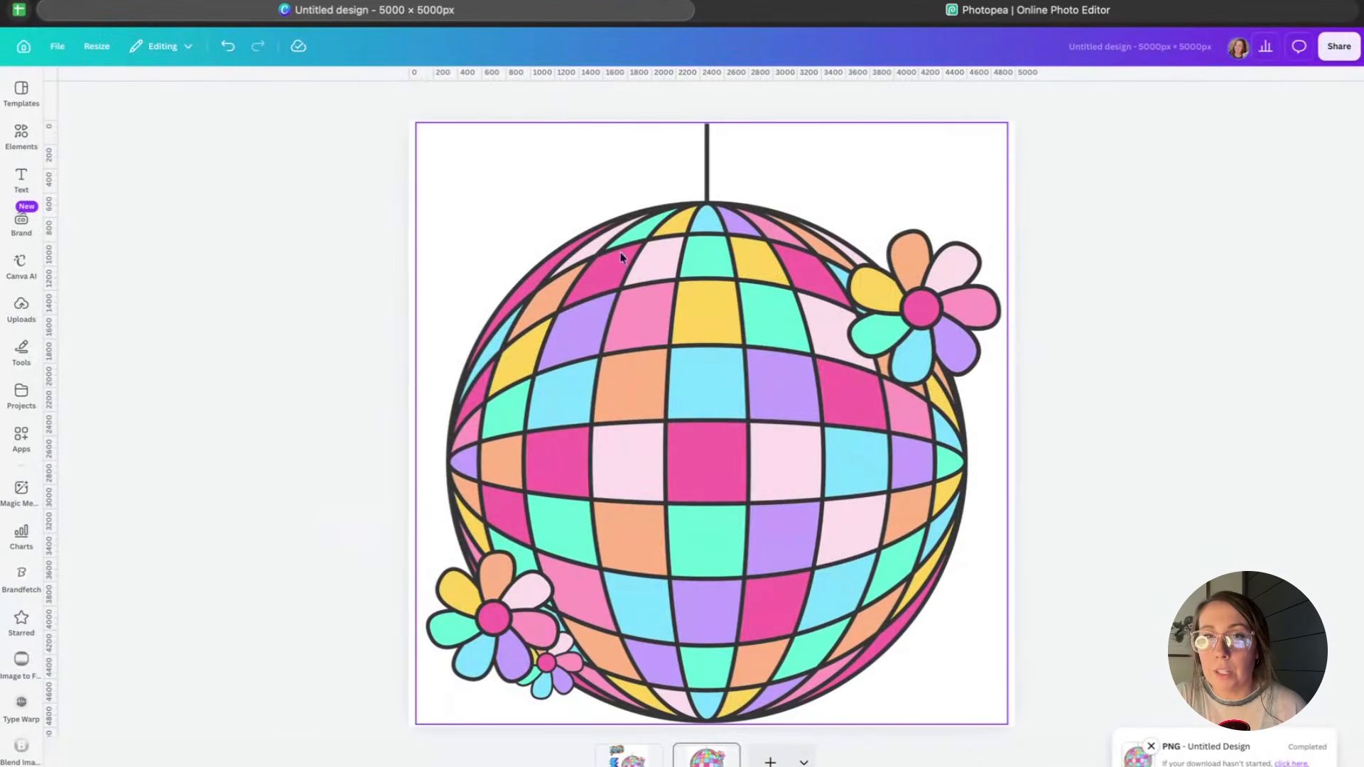
Look up the hex code of the lightning bolt's purple on the first Canva page.
left_click(639, 750)
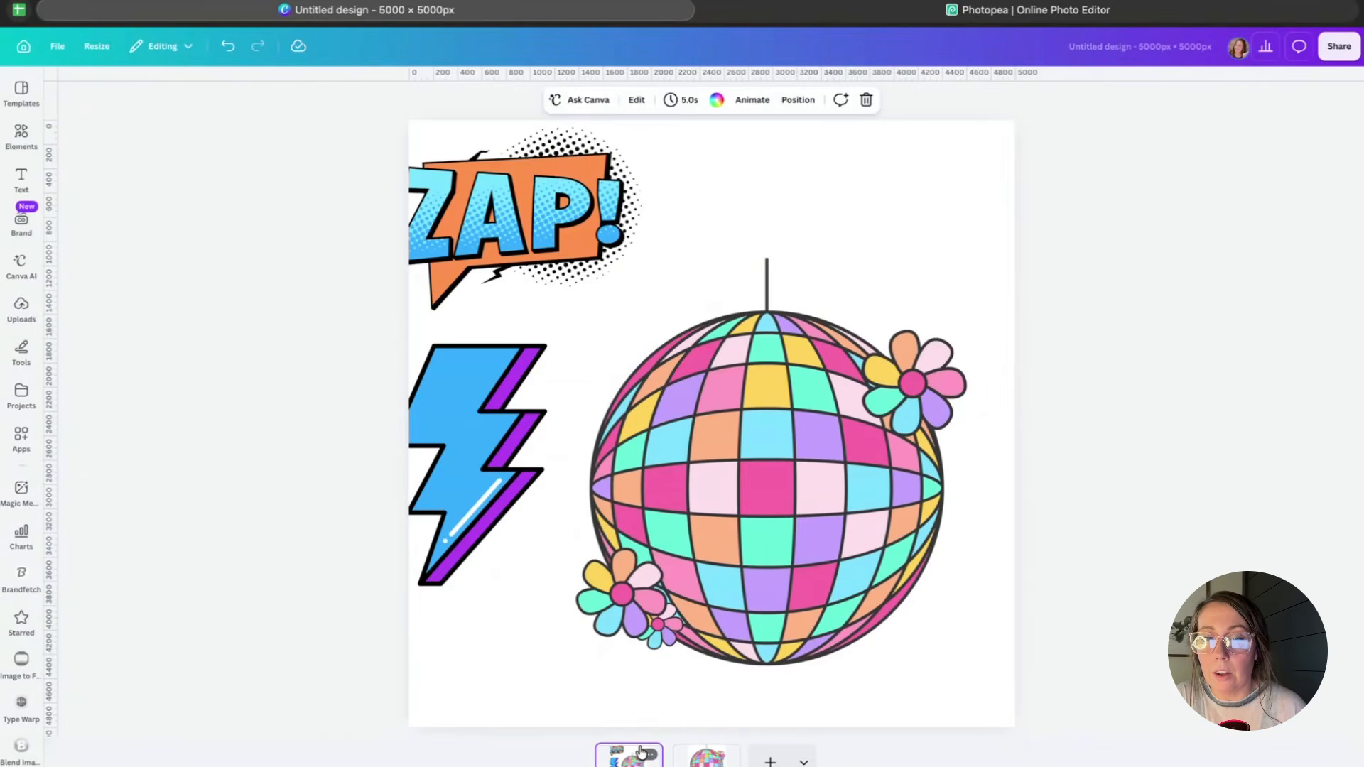
left_click(537, 361)
left_click_drag(505, 376, 540, 373)
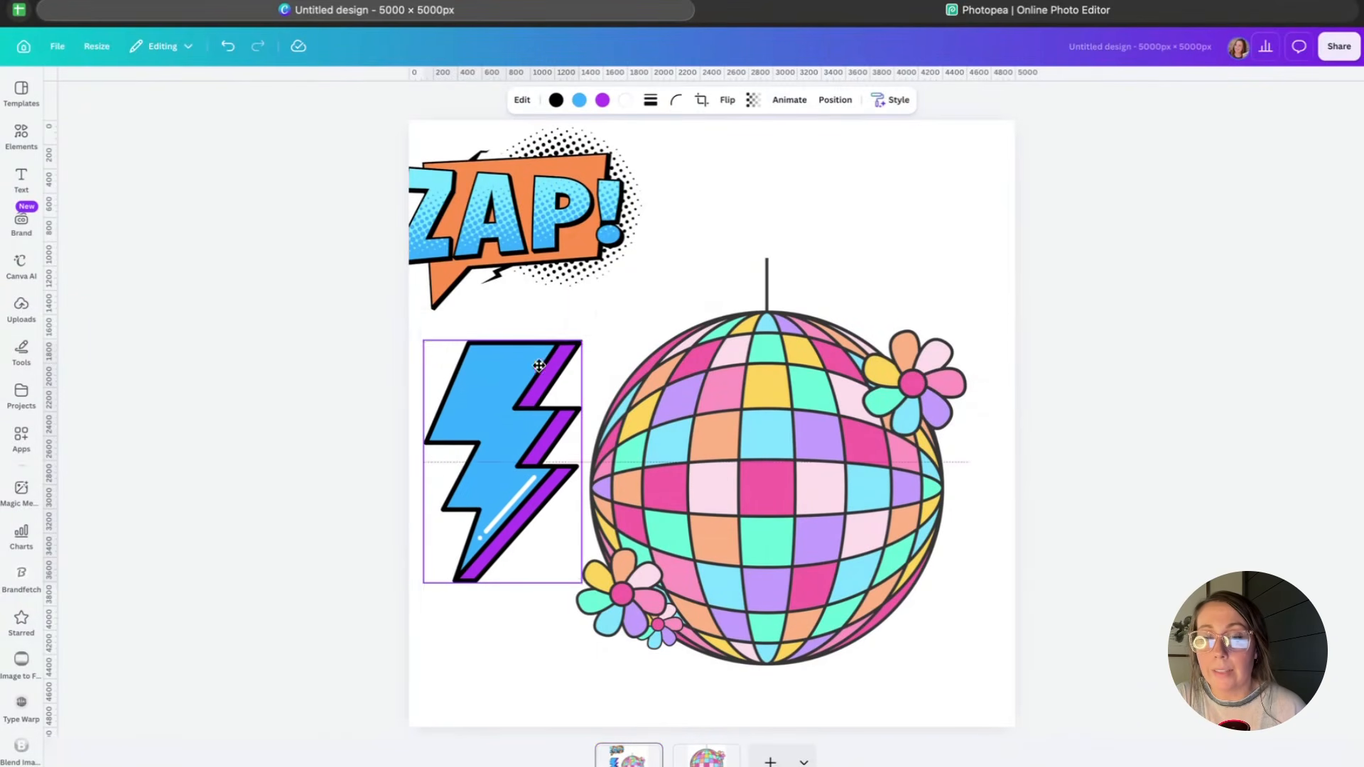
left_click(602, 101)
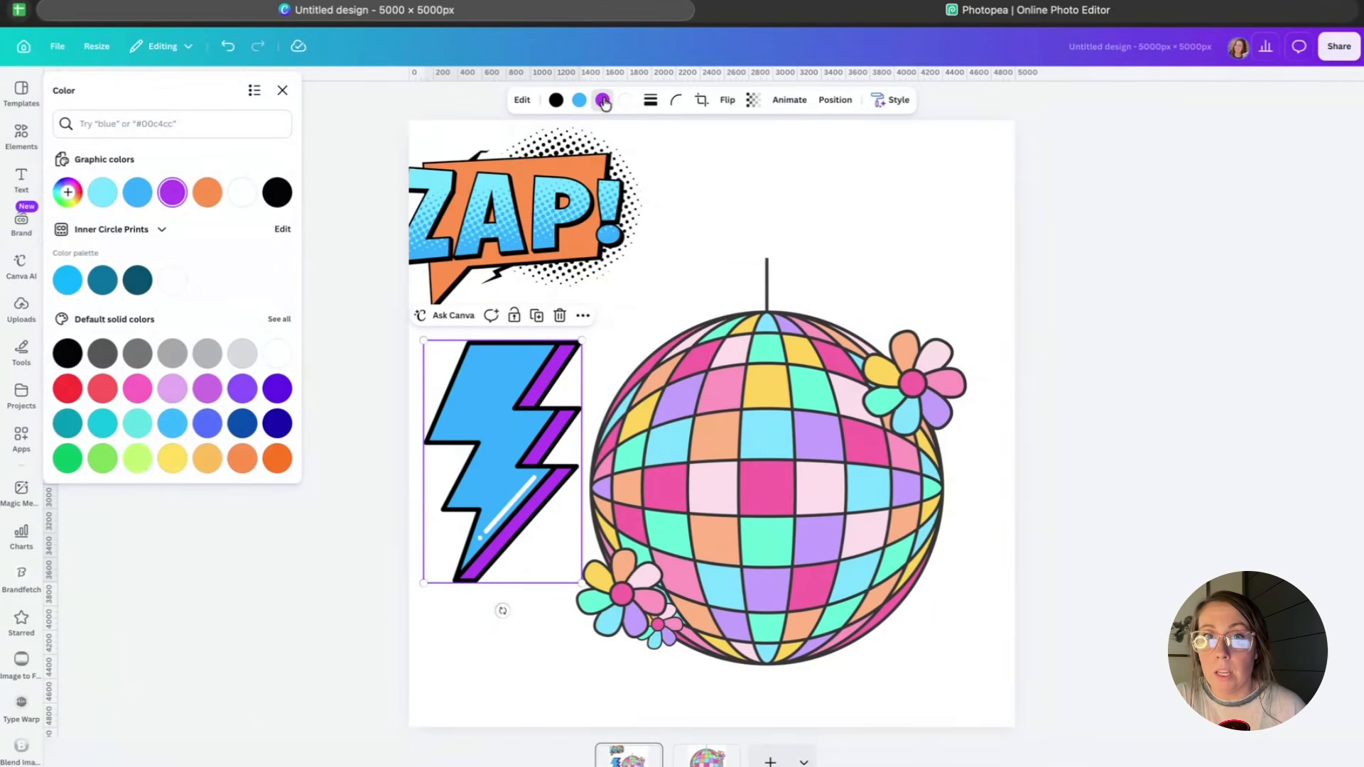
left_click(69, 196)
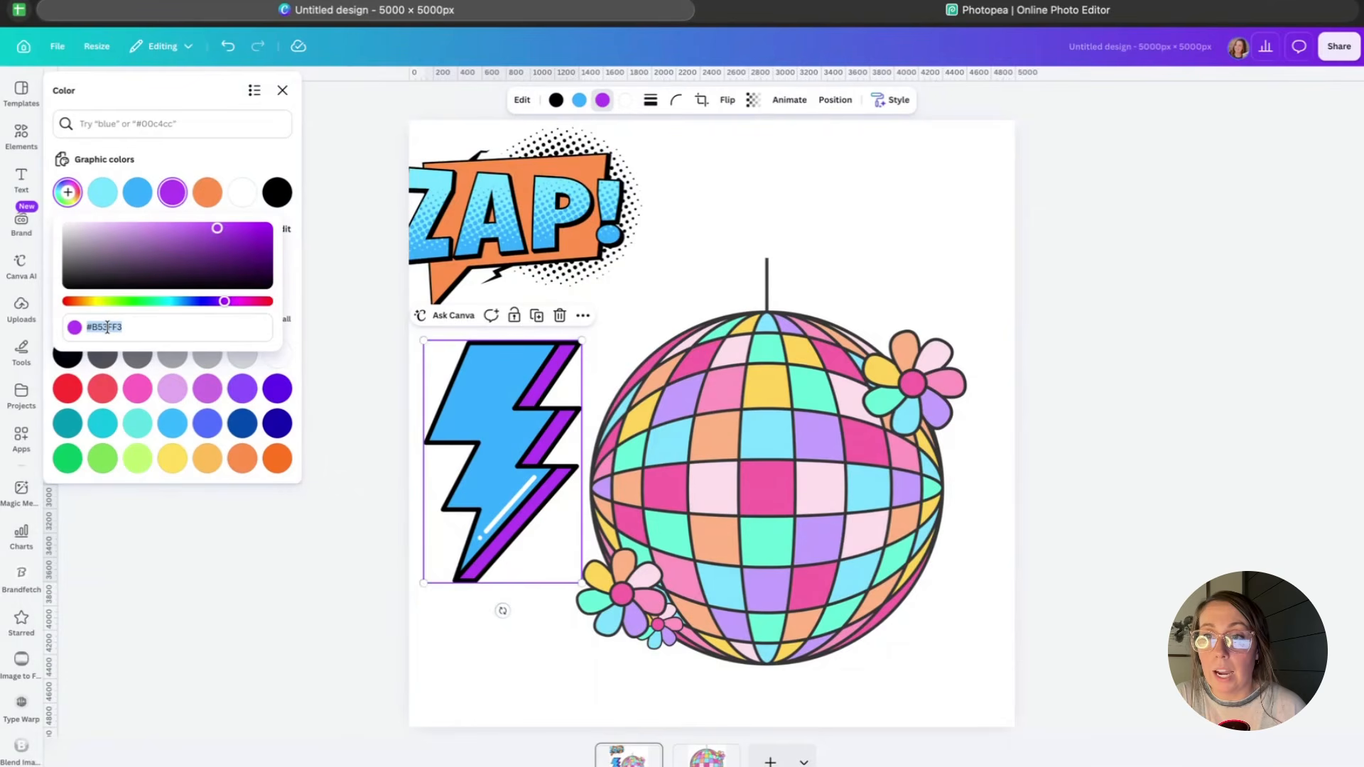
left_click(995, 15)
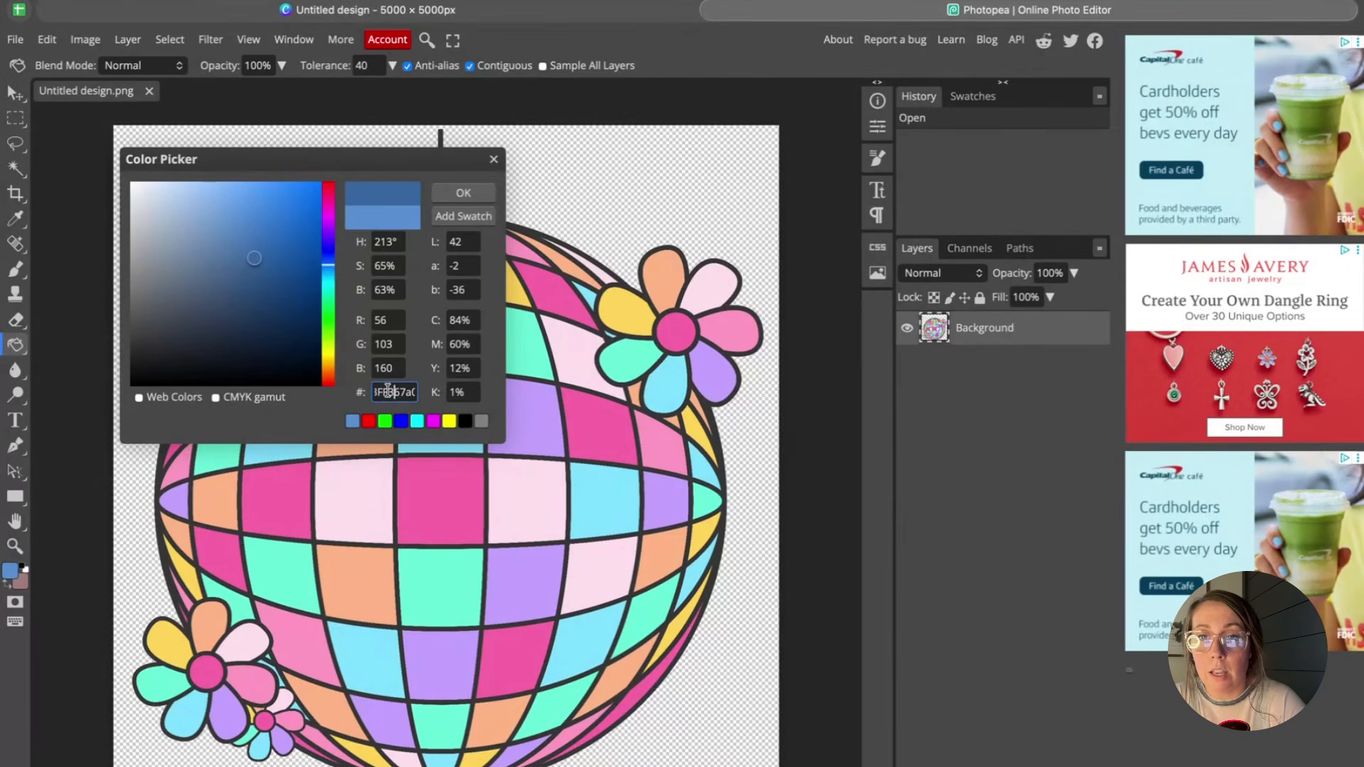
Enter b53ff3 as the foreground hex, then shift the hue to orange-red and confirm.
key("Return")
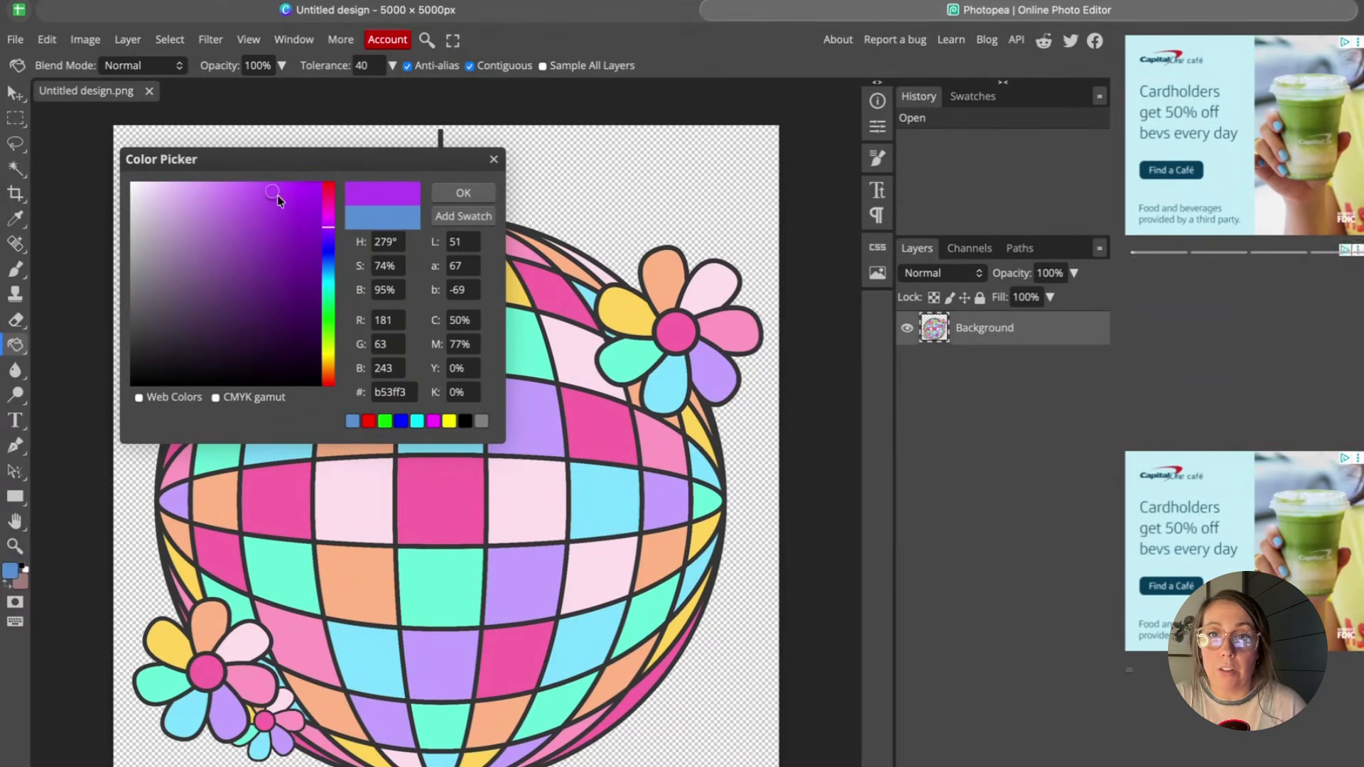
left_click_drag(330, 227, 329, 380)
left_click(463, 193)
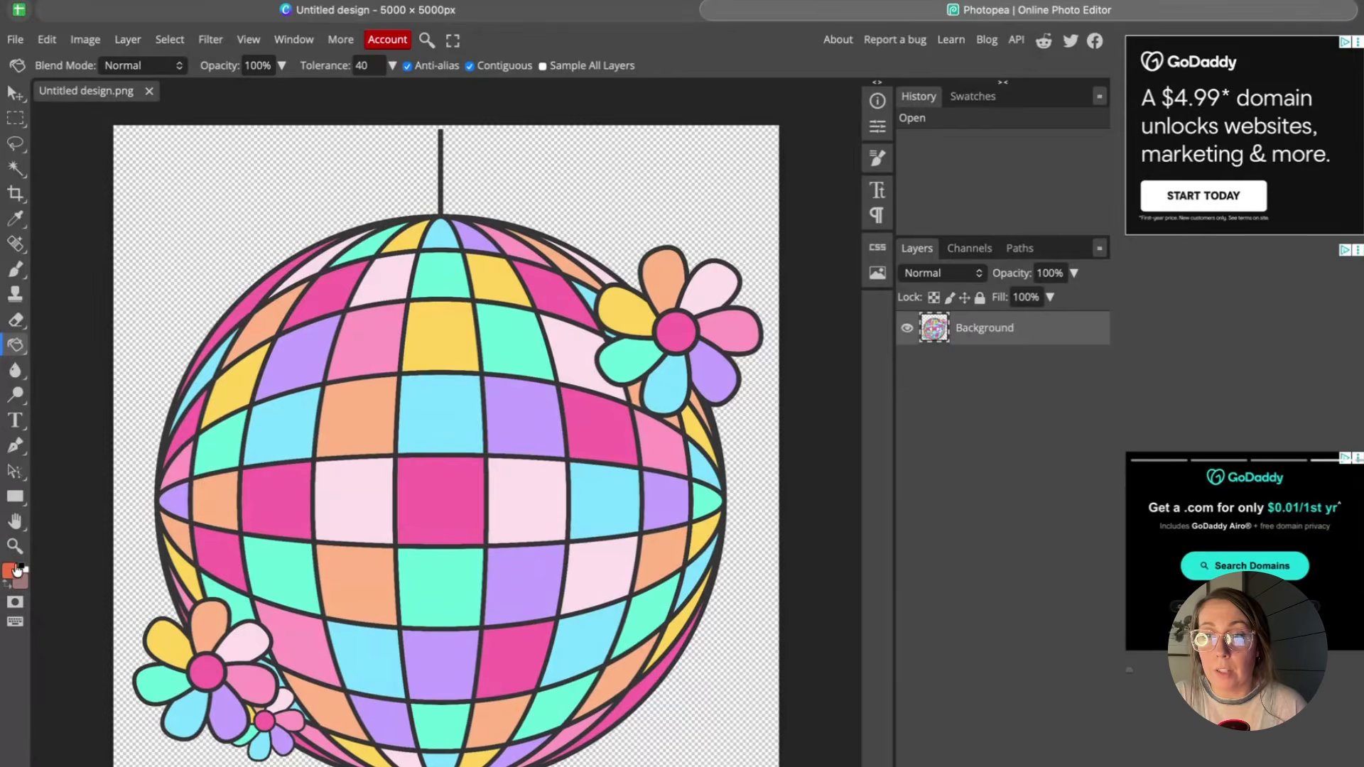
Fill several disco ball tiles with the orange-red color using the Paint Bucket Tool.
left_click(445, 323)
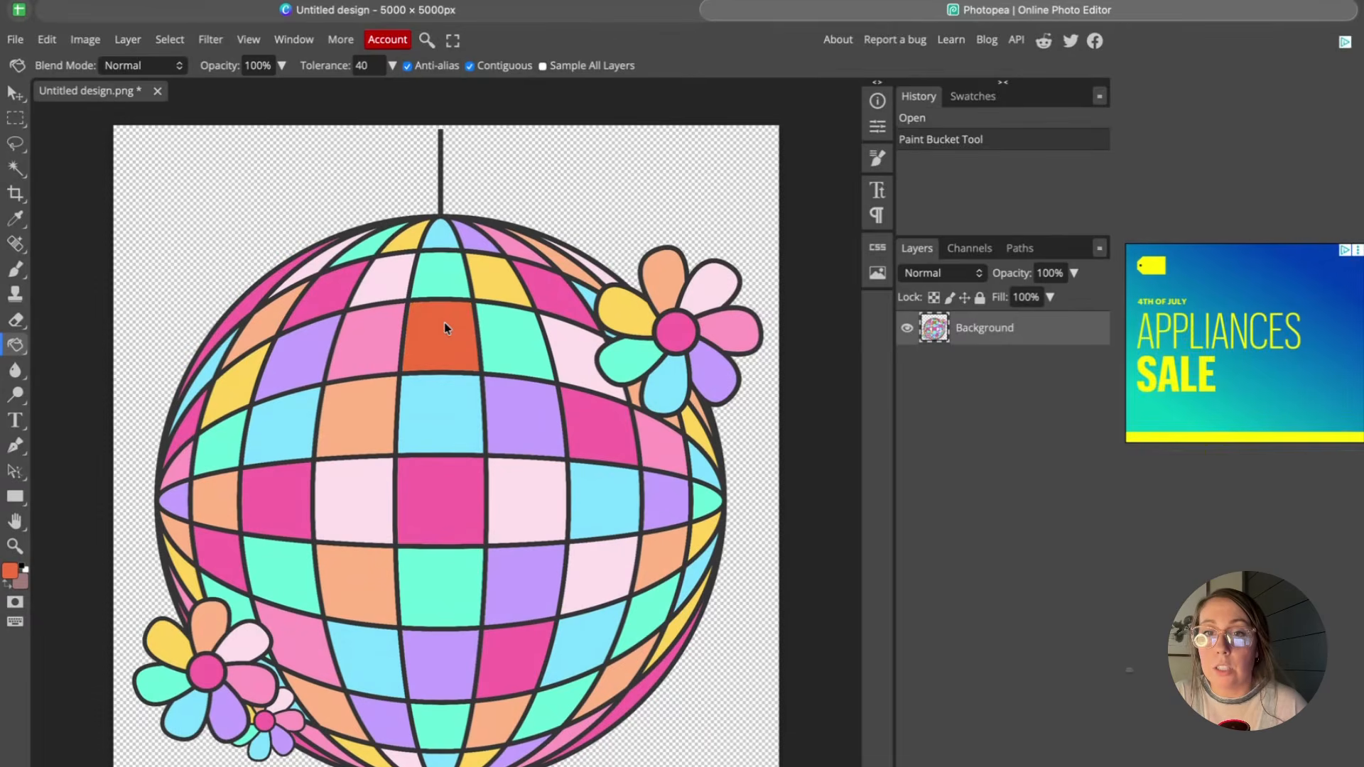
left_click(501, 278)
left_click(408, 238)
left_click(699, 431)
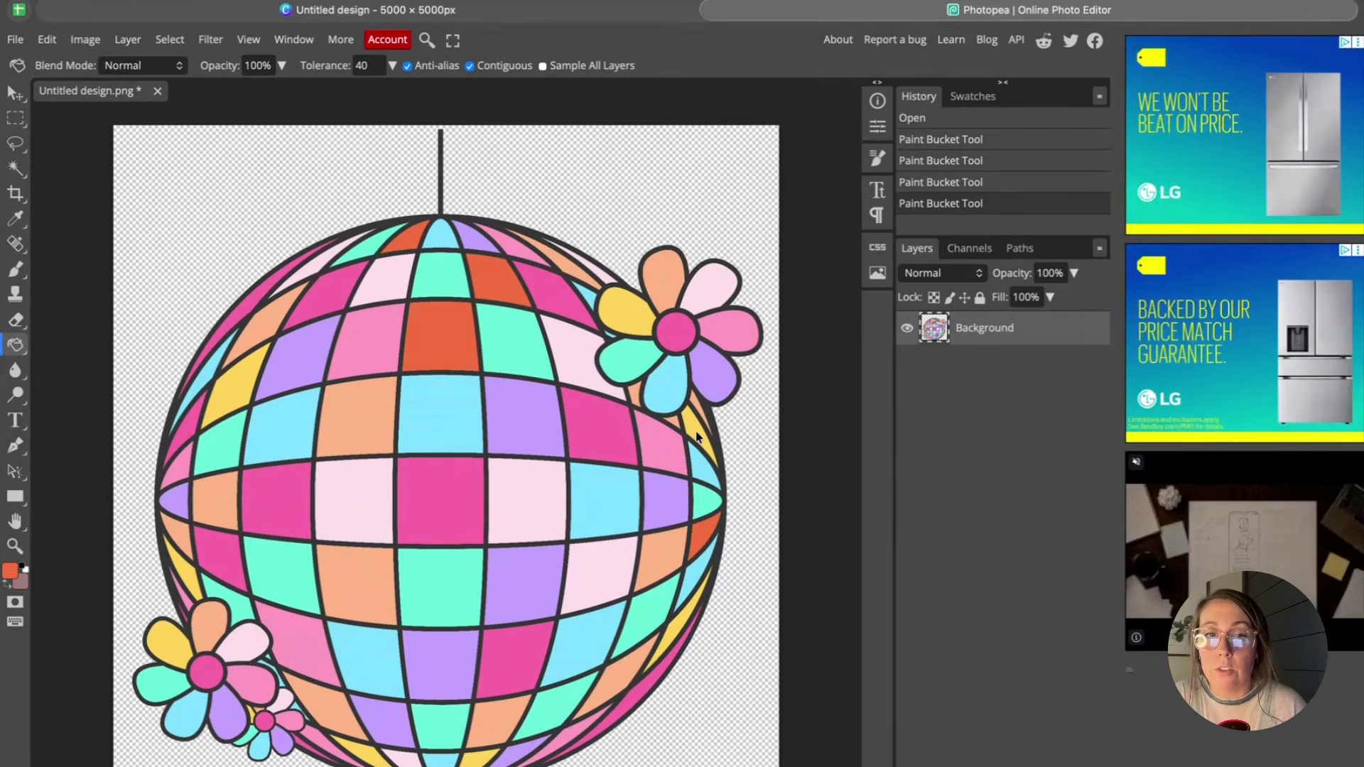
left_click(706, 537)
left_click(687, 628)
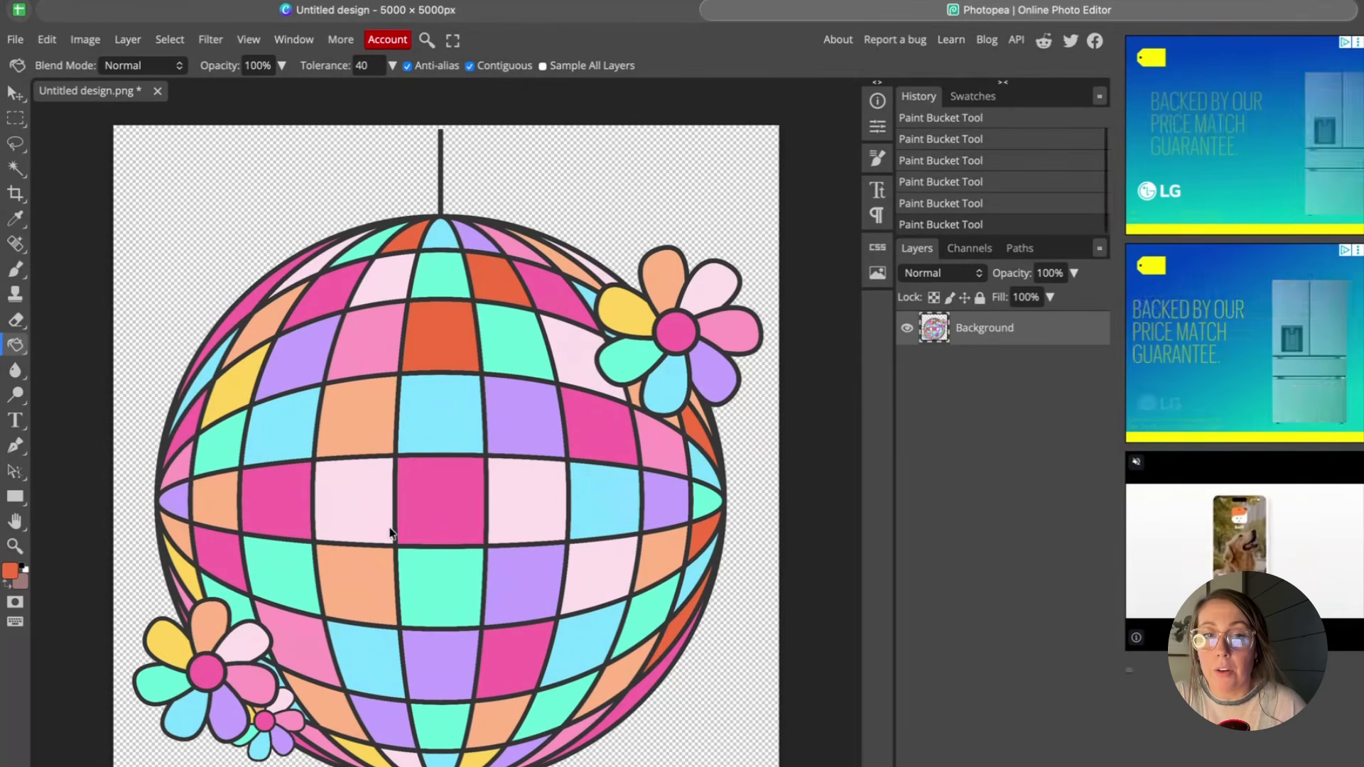
left_click(184, 575)
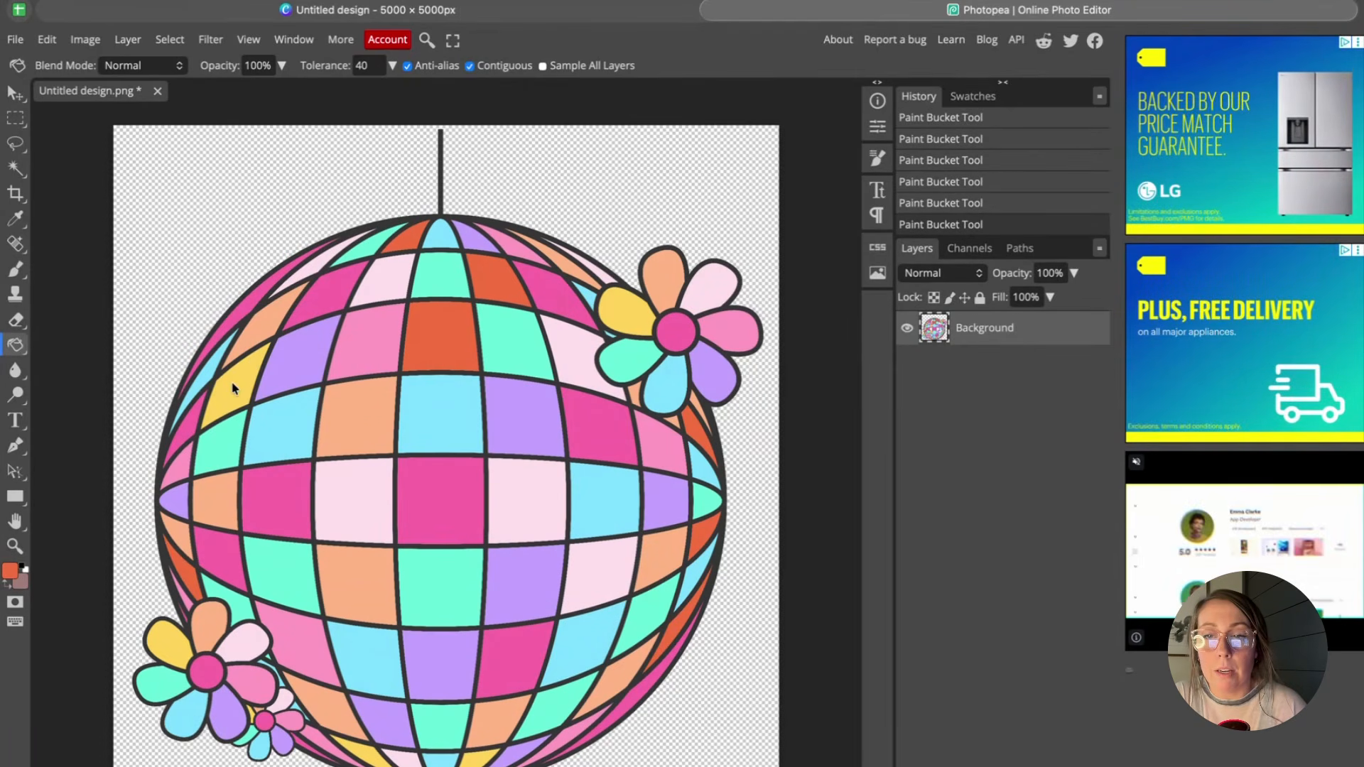
left_click(233, 385)
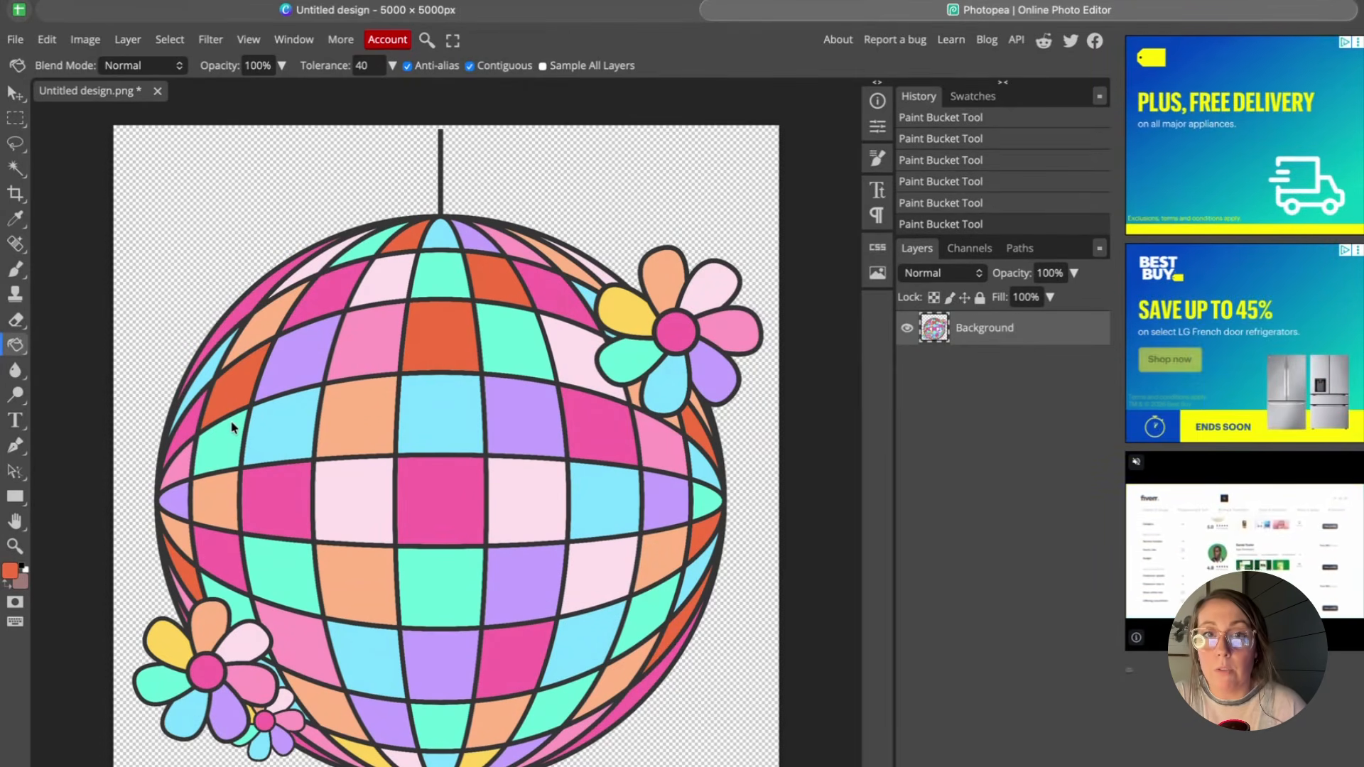
Switch to the Magic Wand and select a light-blue tile with non-contiguous selection at tolerance 90.
left_click(14, 169)
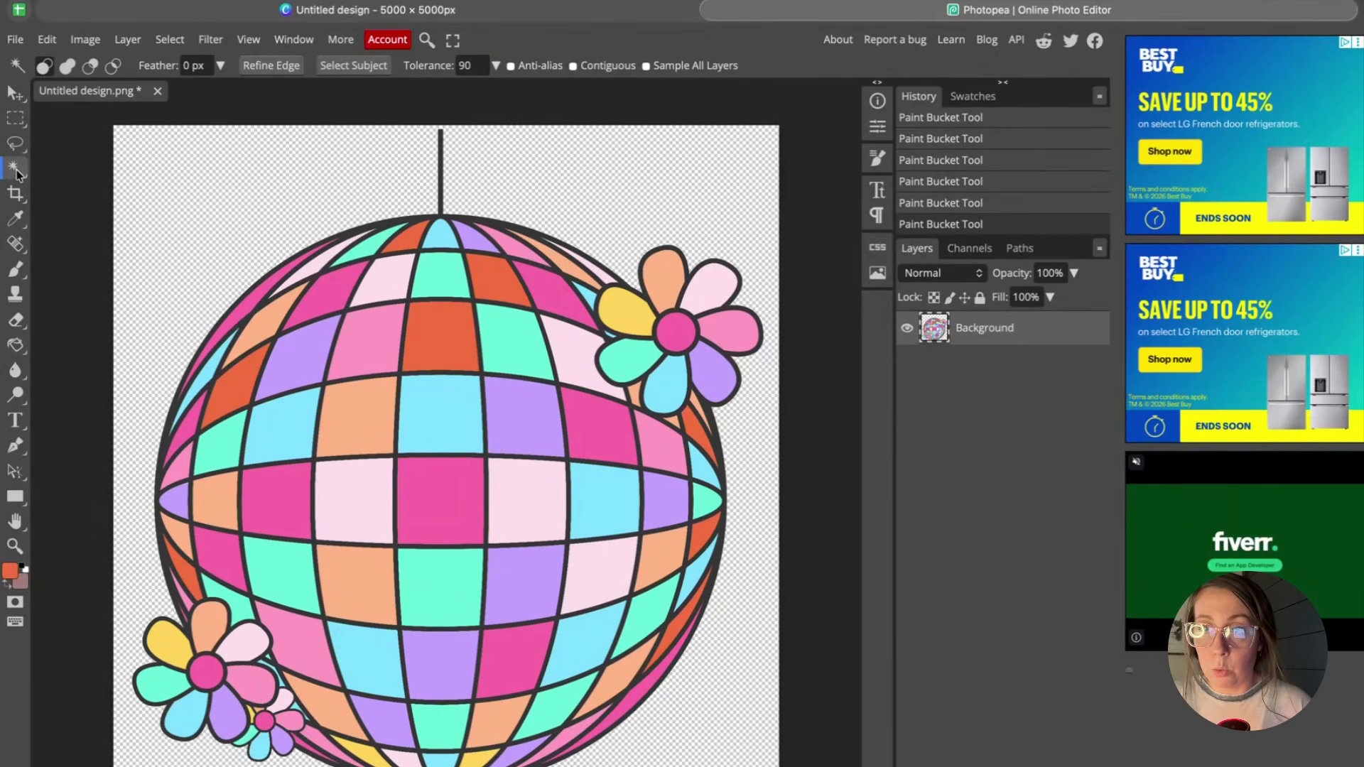
right_click(28, 170)
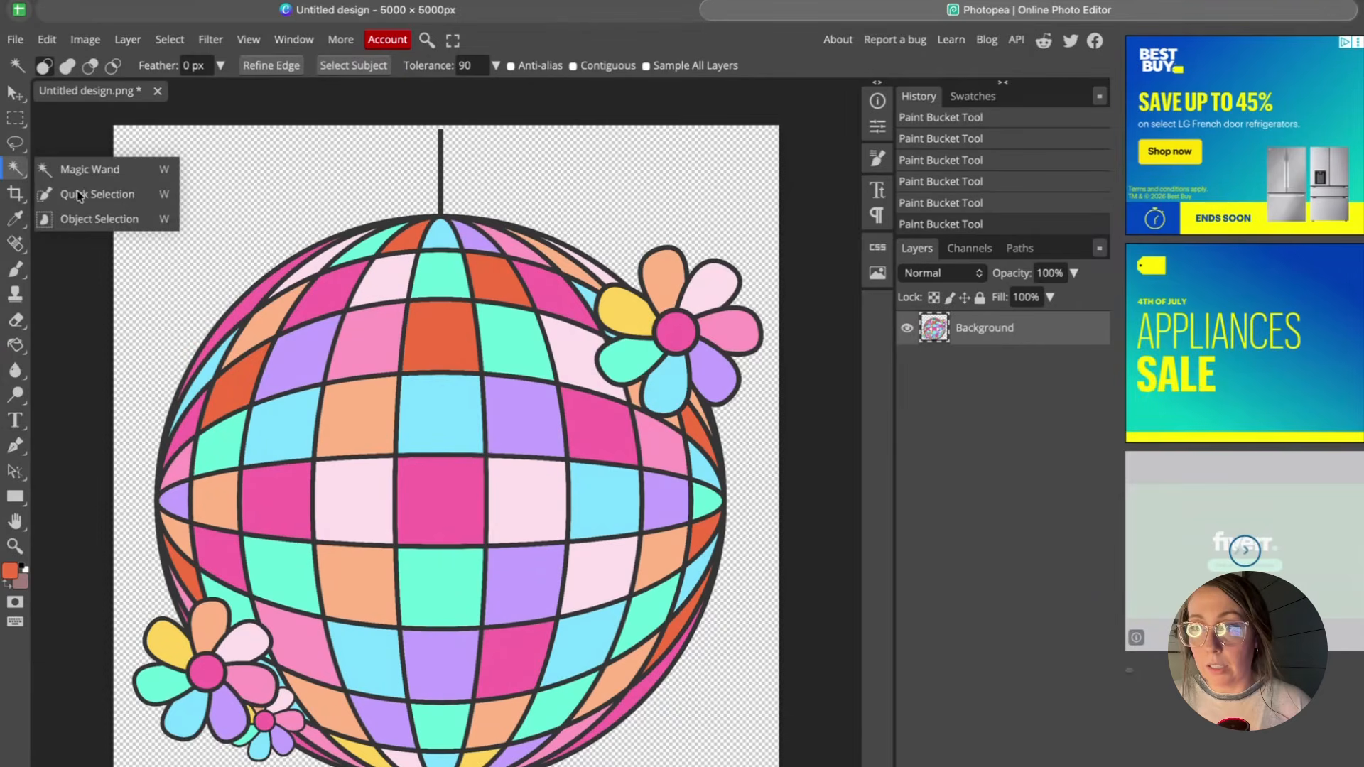
left_click(86, 174)
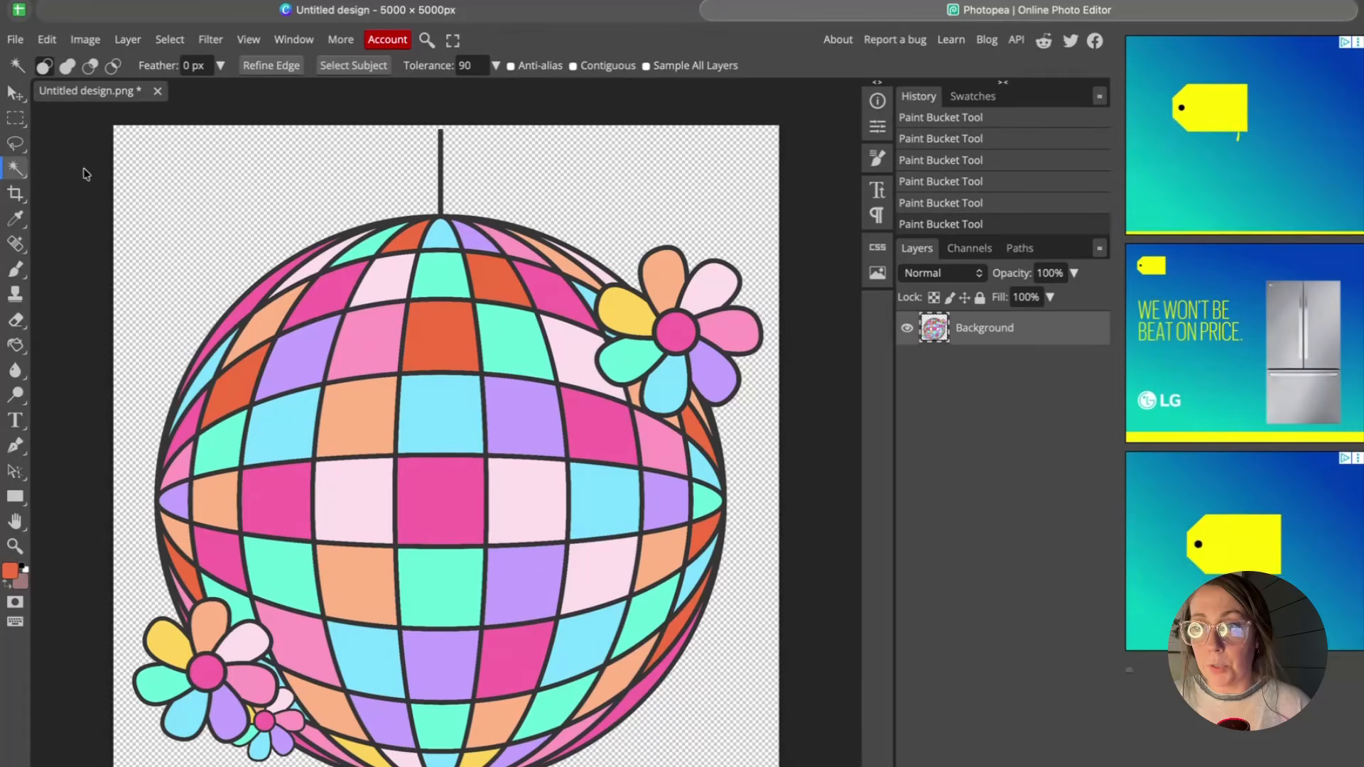
left_click(298, 419)
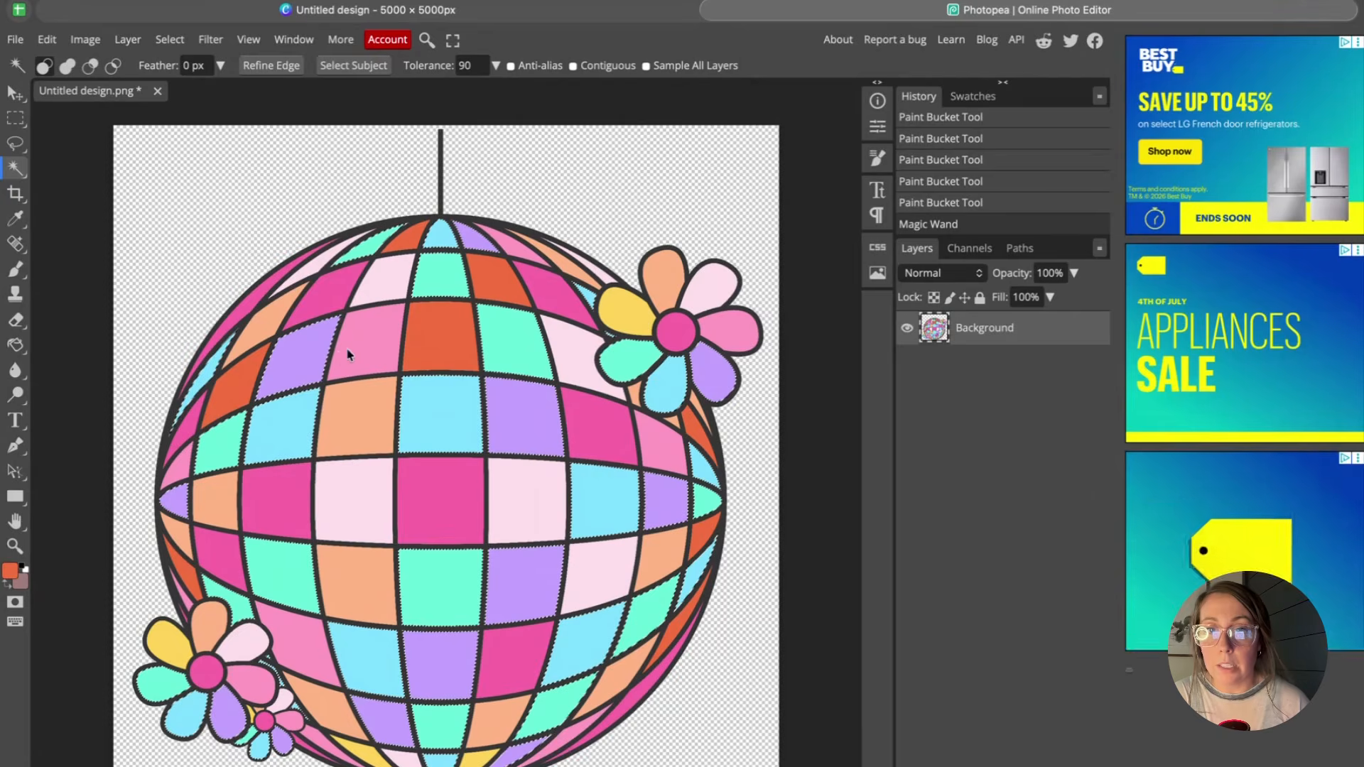
Adjust the Magic Wand tolerance and select a pink tile near the ball's upper left.
scroll(344, 350, "up", 3)
scroll(344, 350, "left", 2)
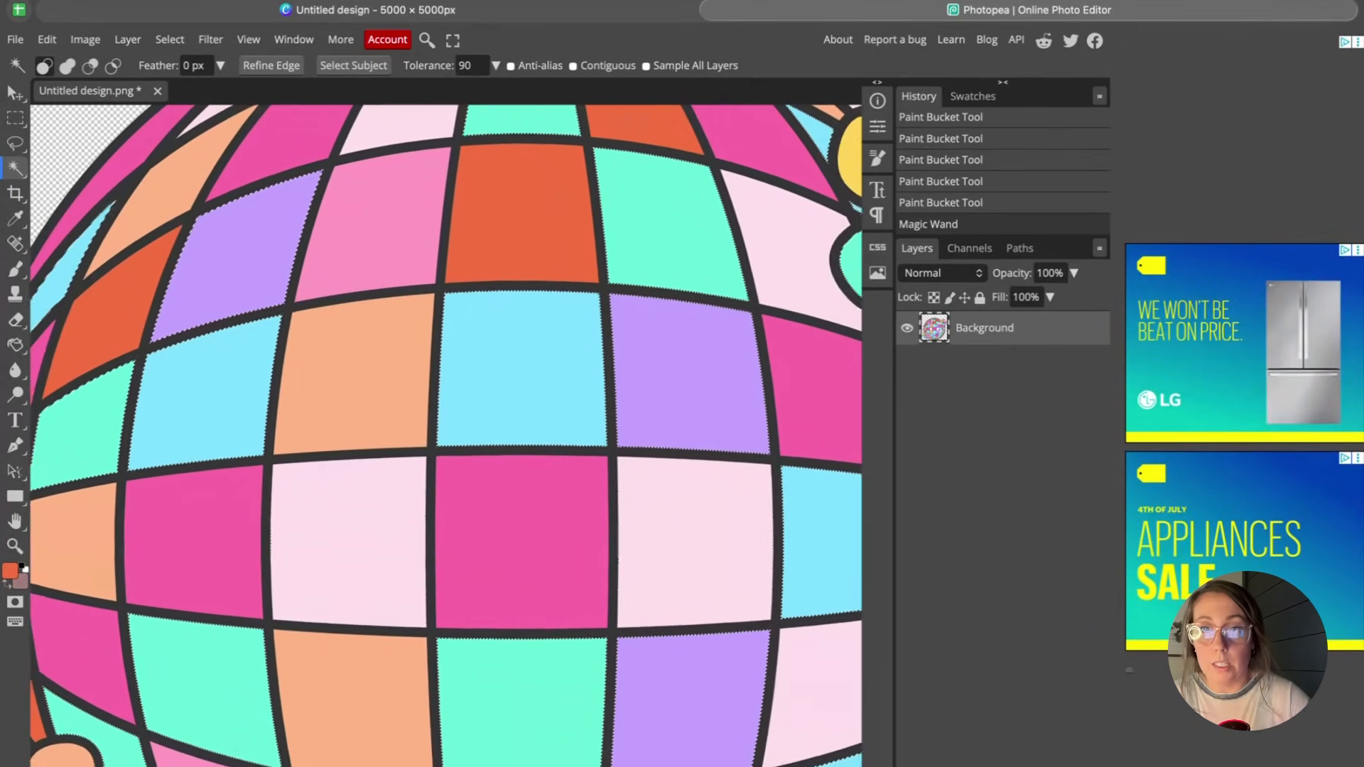
scroll(350, 304, "up", 2)
scroll(350, 304, "left", 3)
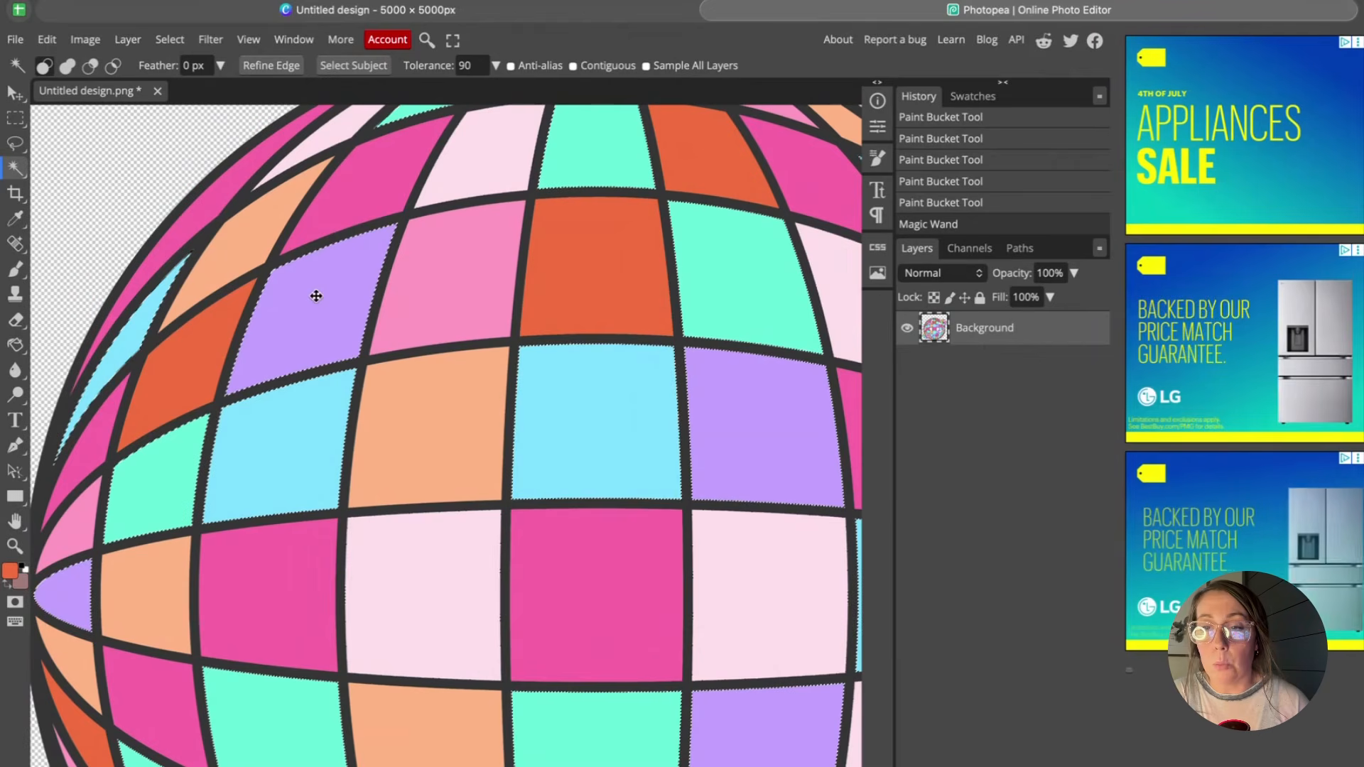
scroll(316, 295, "up", 1)
scroll(316, 295, "left", 1)
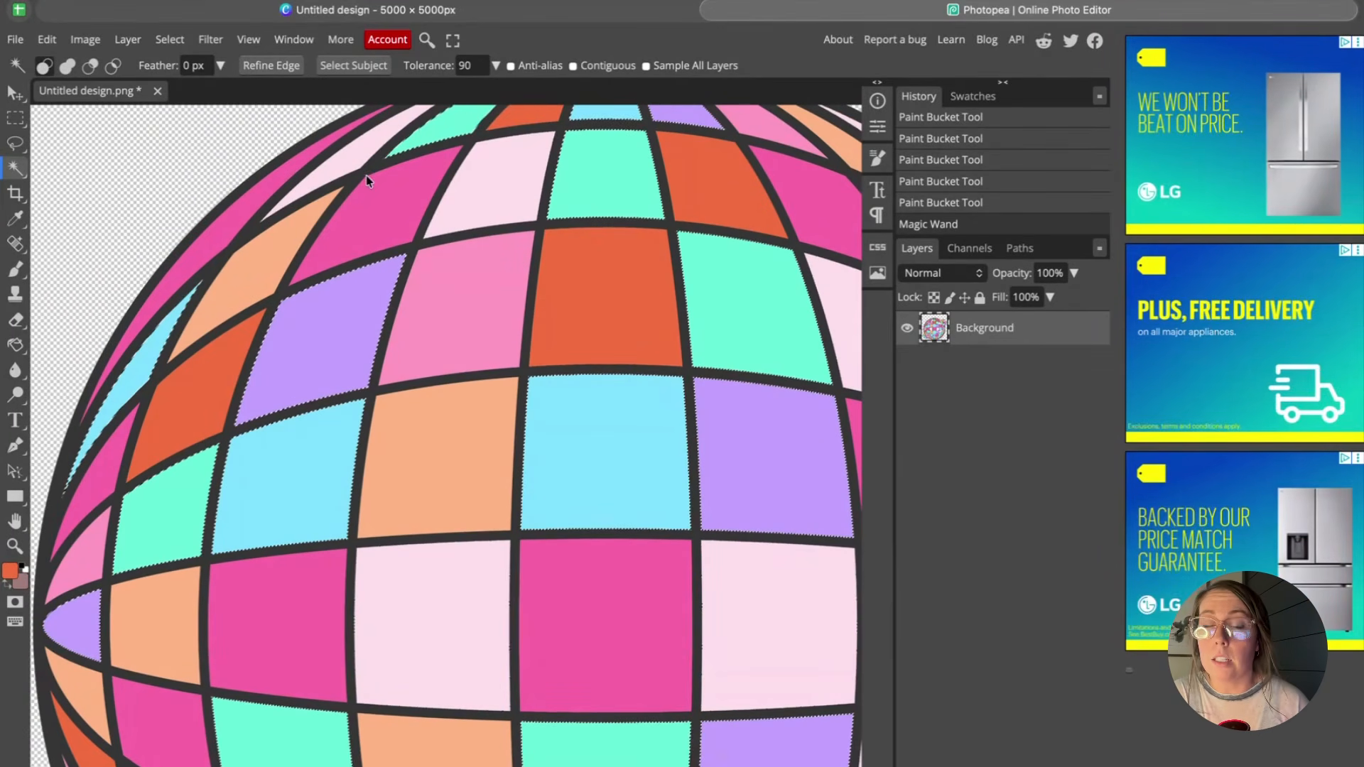
left_click(435, 68)
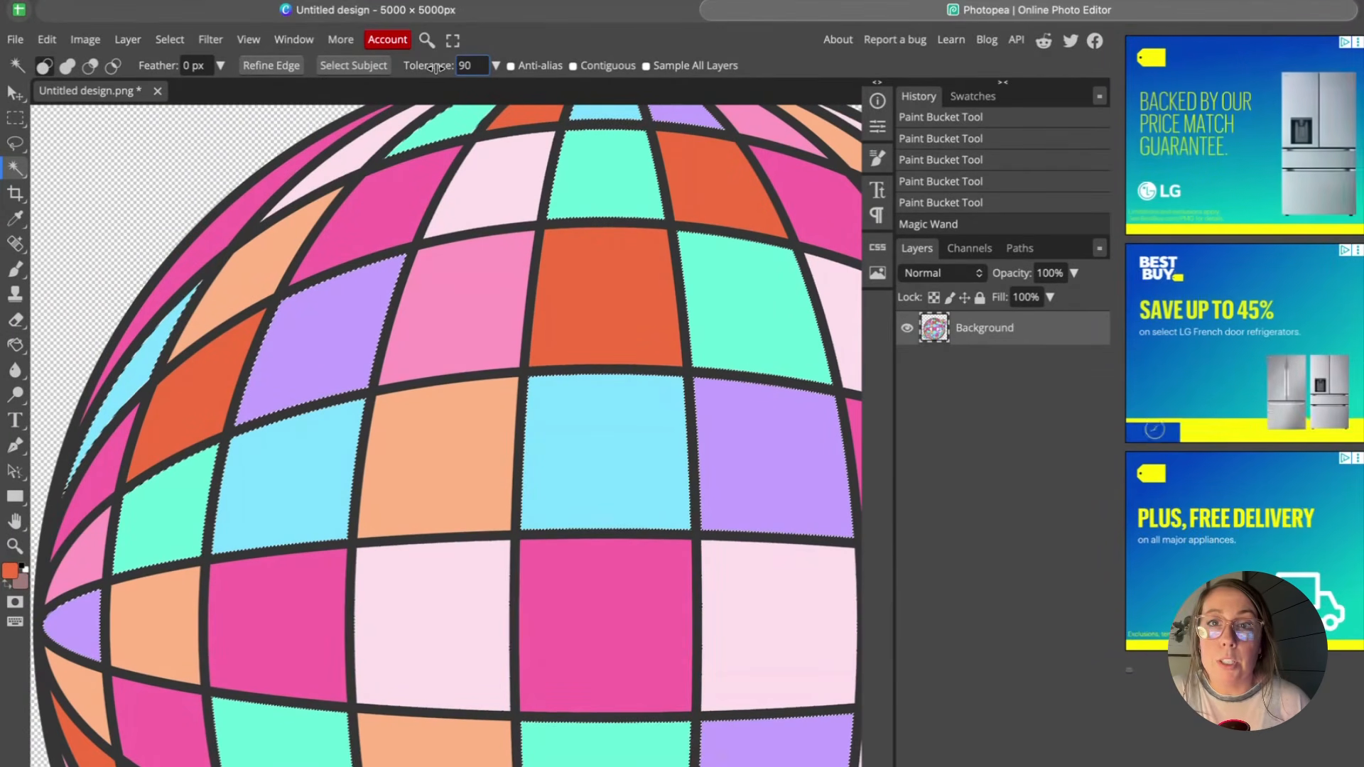
type("10")
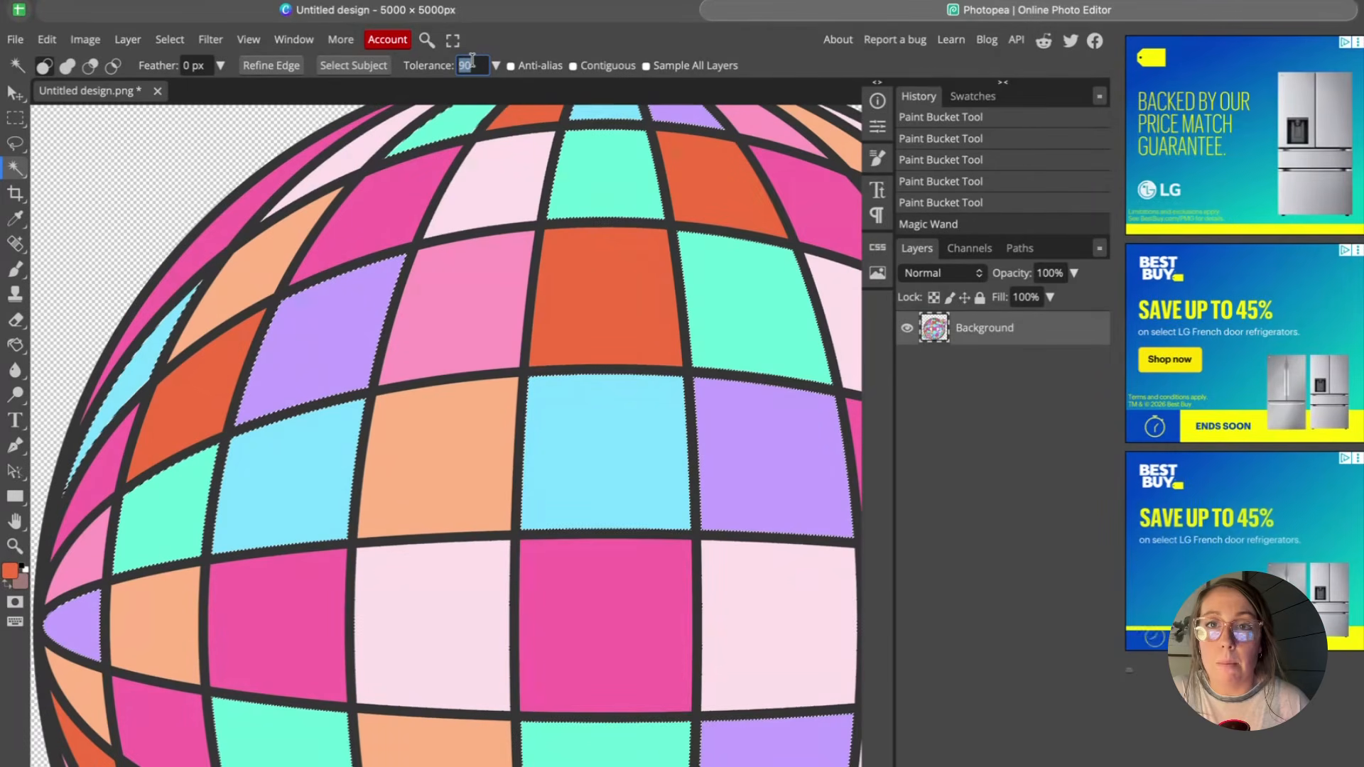
left_click(463, 283)
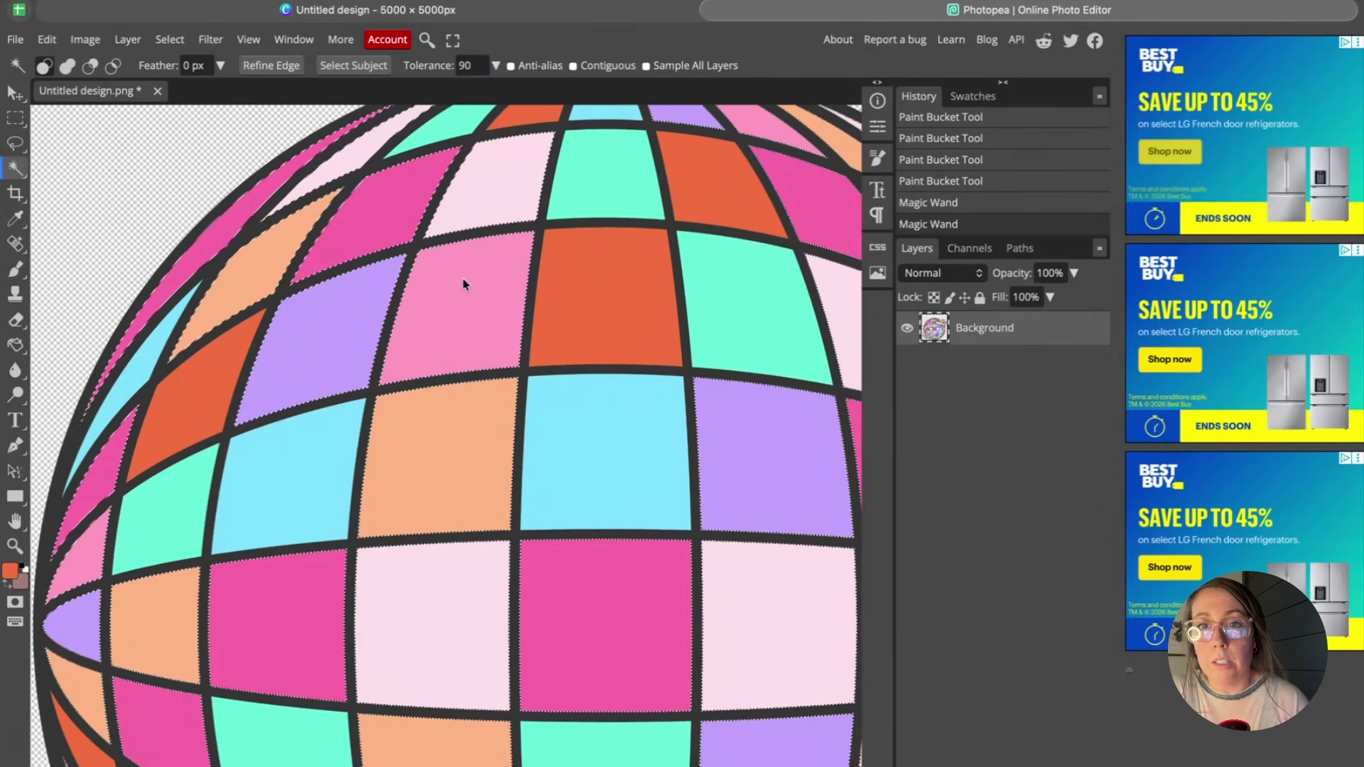
Set the Magic Wand to tolerance 10 with Contiguous on, then select and delete the light-blue tile near the ball's center.
key("ctrl+d")
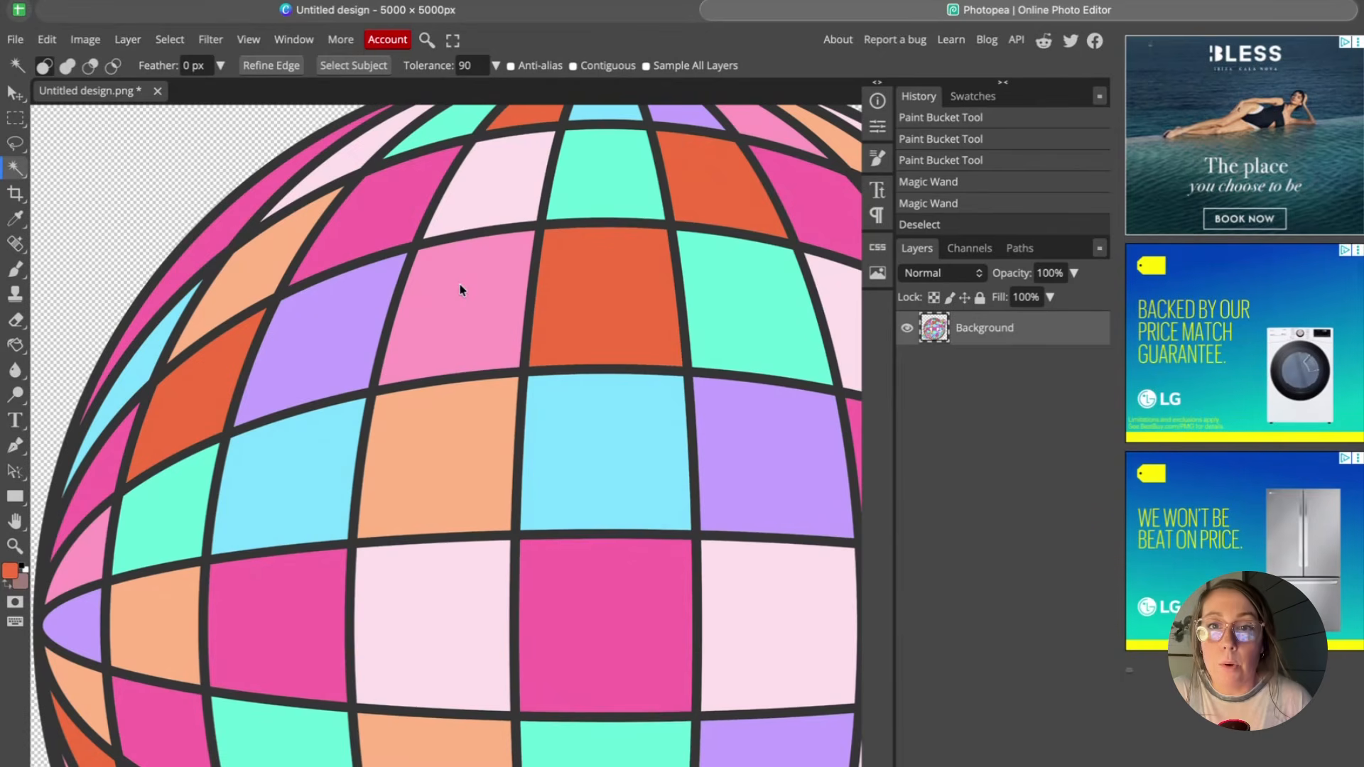
scroll(461, 289, "up", 1)
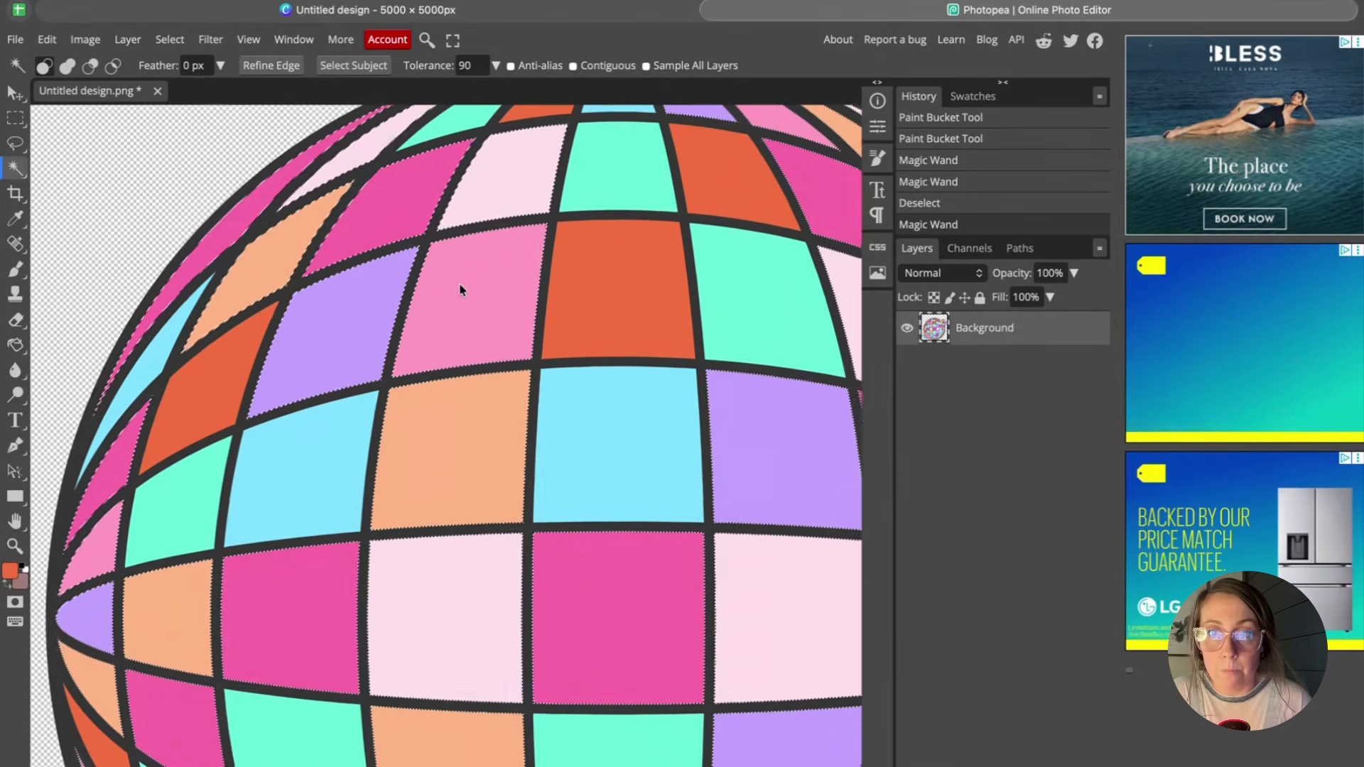
left_click(460, 290)
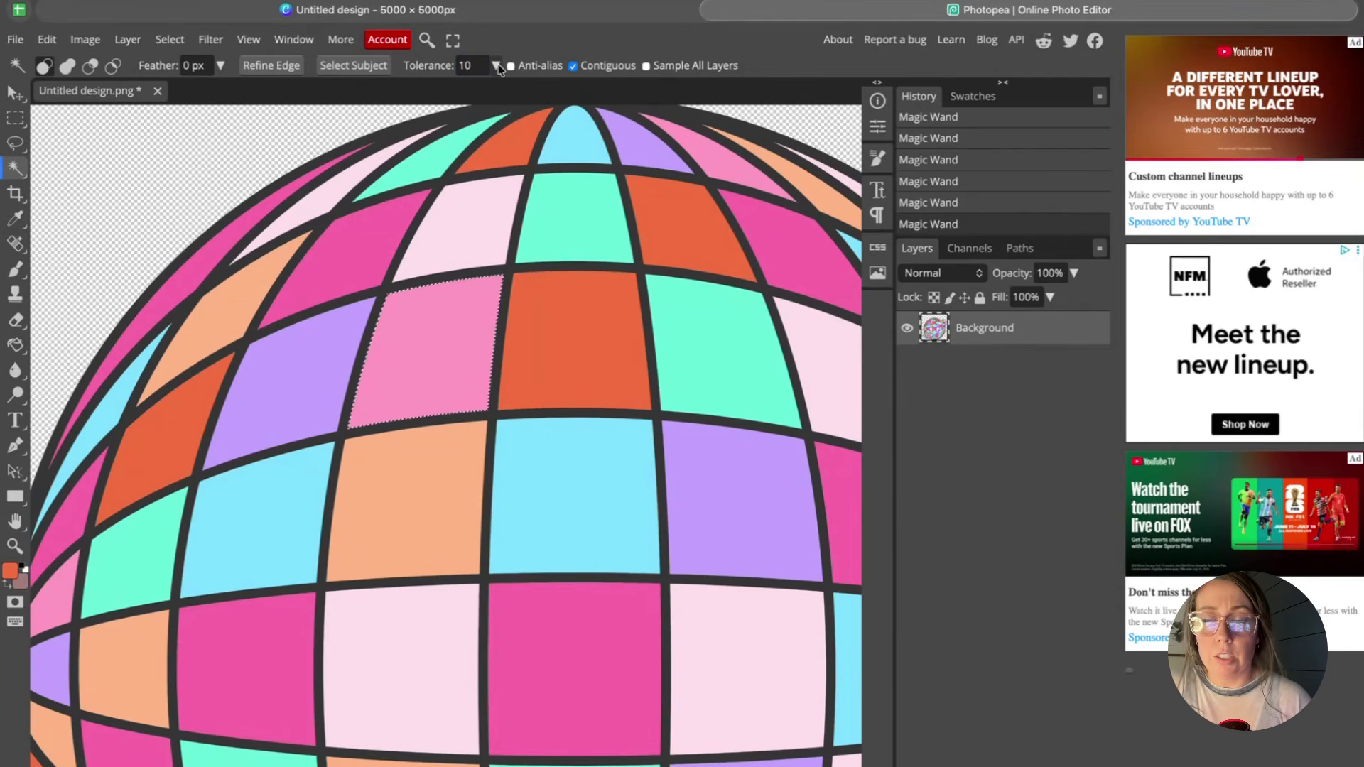
left_click(496, 66)
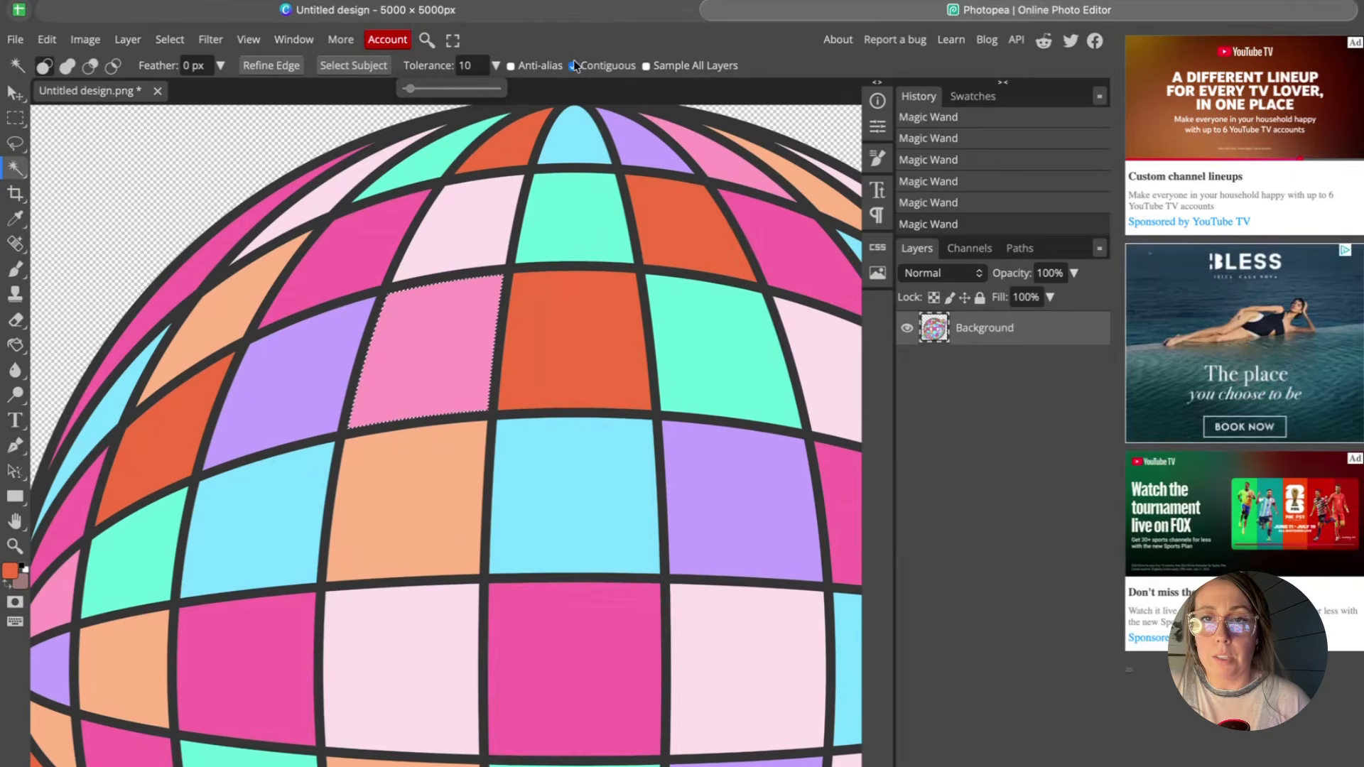
scroll(585, 314, "down", 2)
left_click(564, 424)
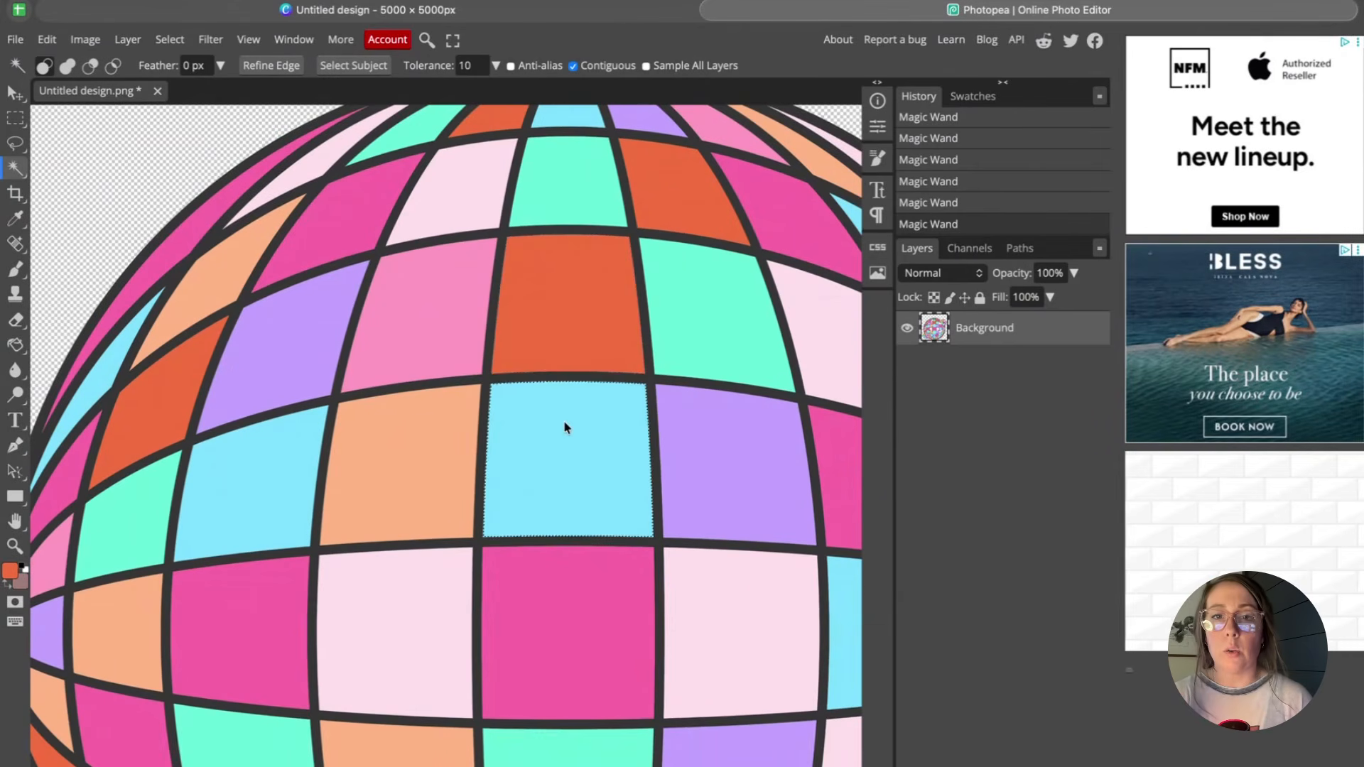
key("Delete")
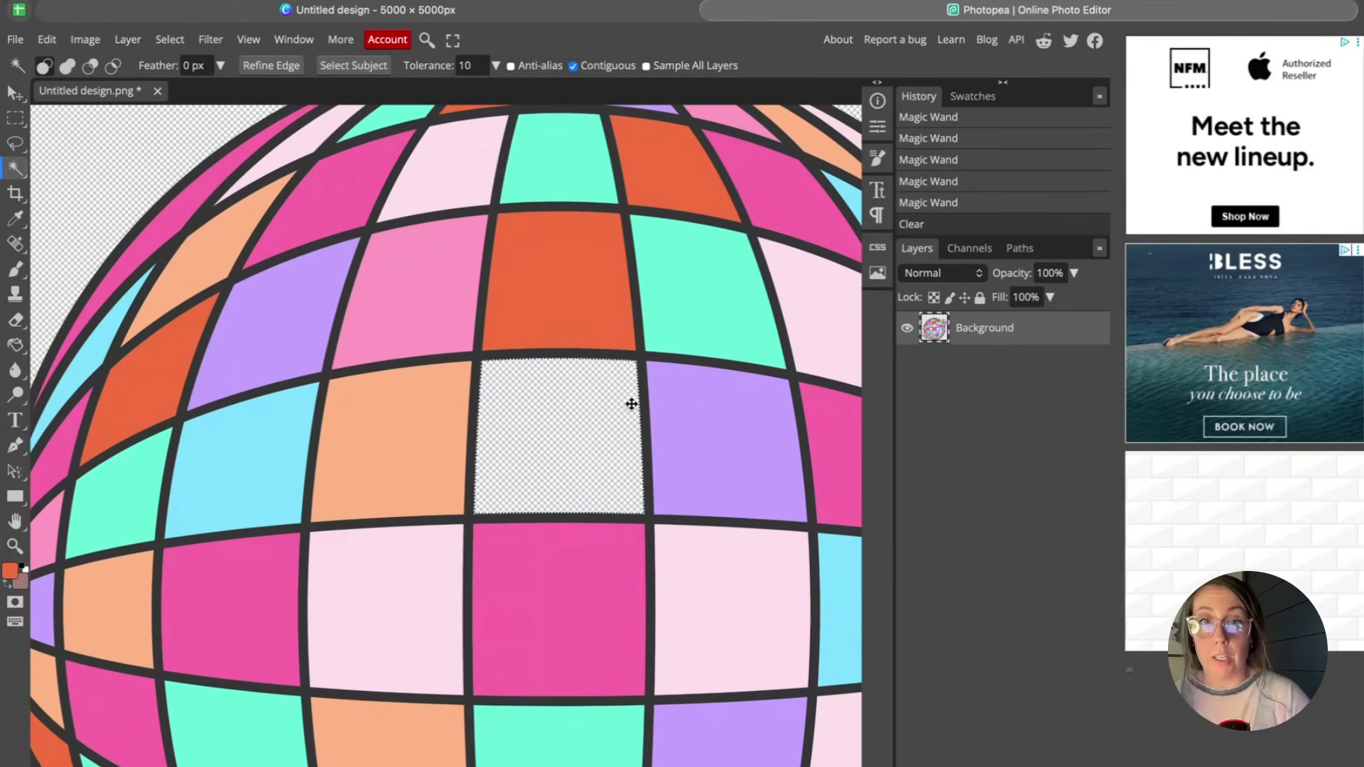
Select and delete the light-blue tile at the ball's right edge.
scroll(632, 403, "down", 1)
scroll(711, 462, "right", 2)
left_click(756, 527)
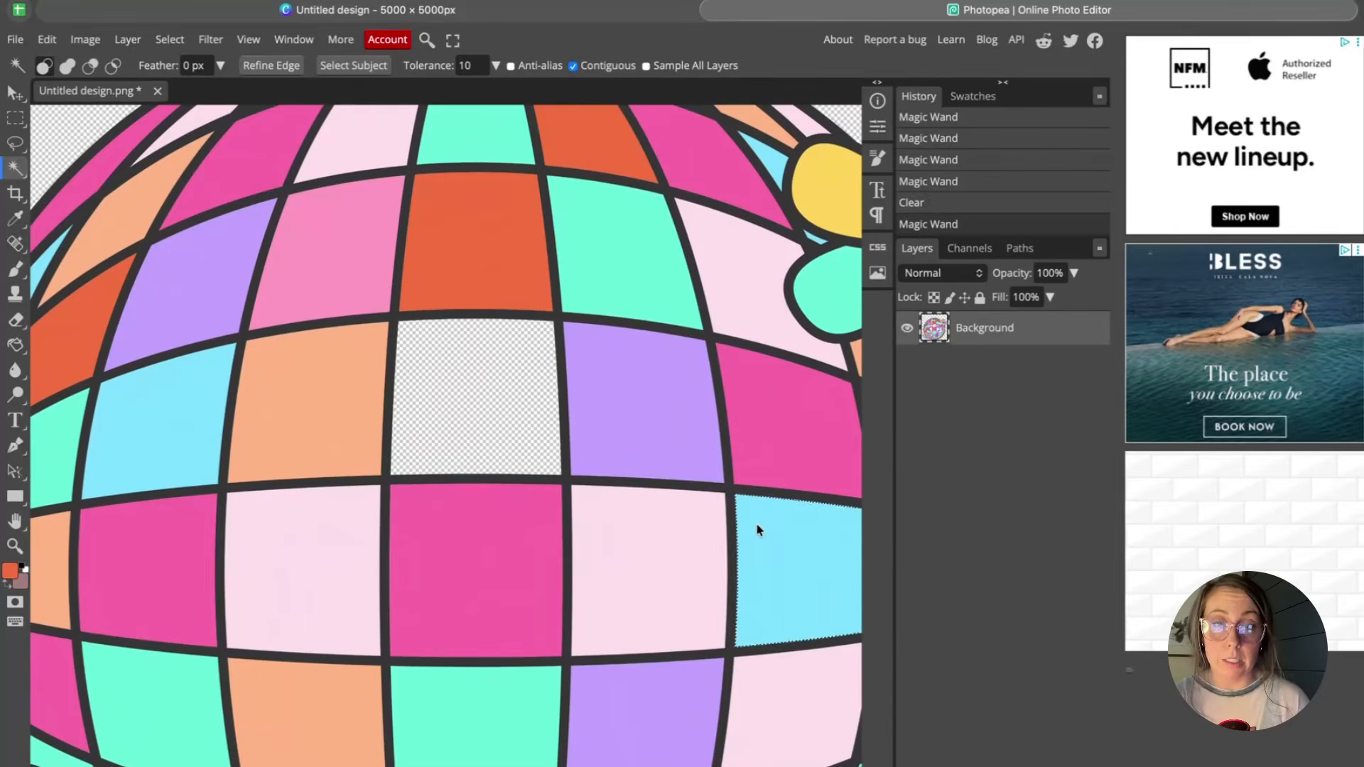
key("Delete")
Turn off Contiguous, select all orange-red tiles with the Magic Wand and delete them.
scroll(730, 505, "right", 2)
scroll(730, 505, "up", 1)
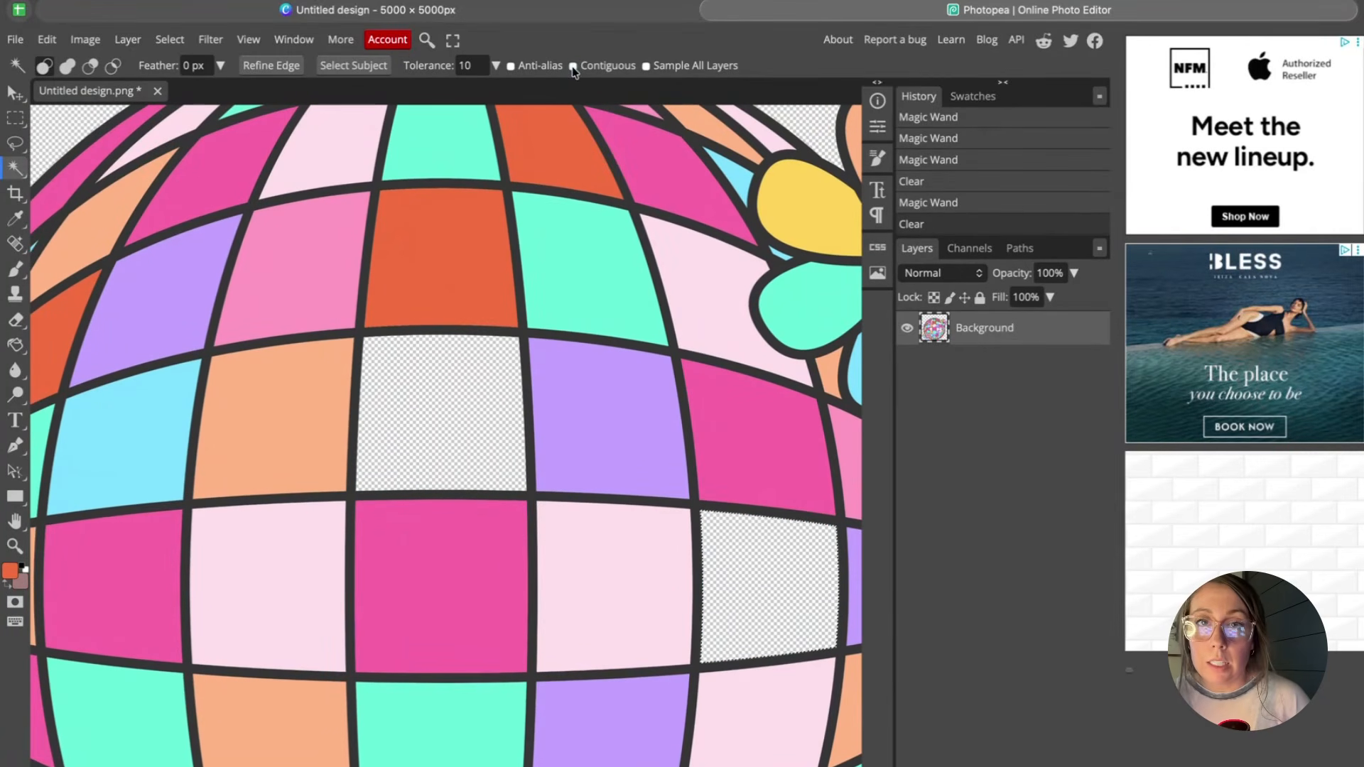
scroll(493, 245, "up", 1)
scroll(493, 244, "left", 1)
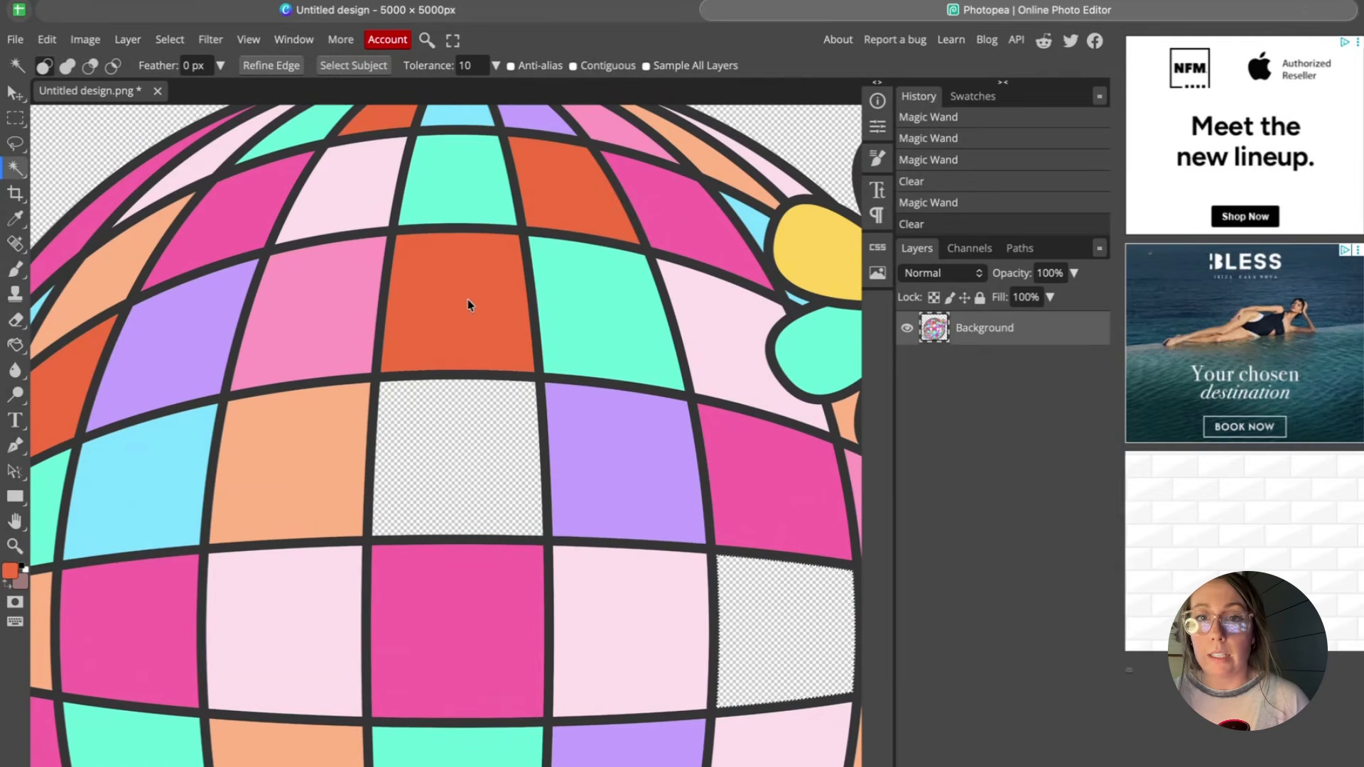
left_click(469, 306)
scroll(540, 256, "up", 1)
scroll(540, 256, "left", 1)
scroll(365, 405, "down", 10)
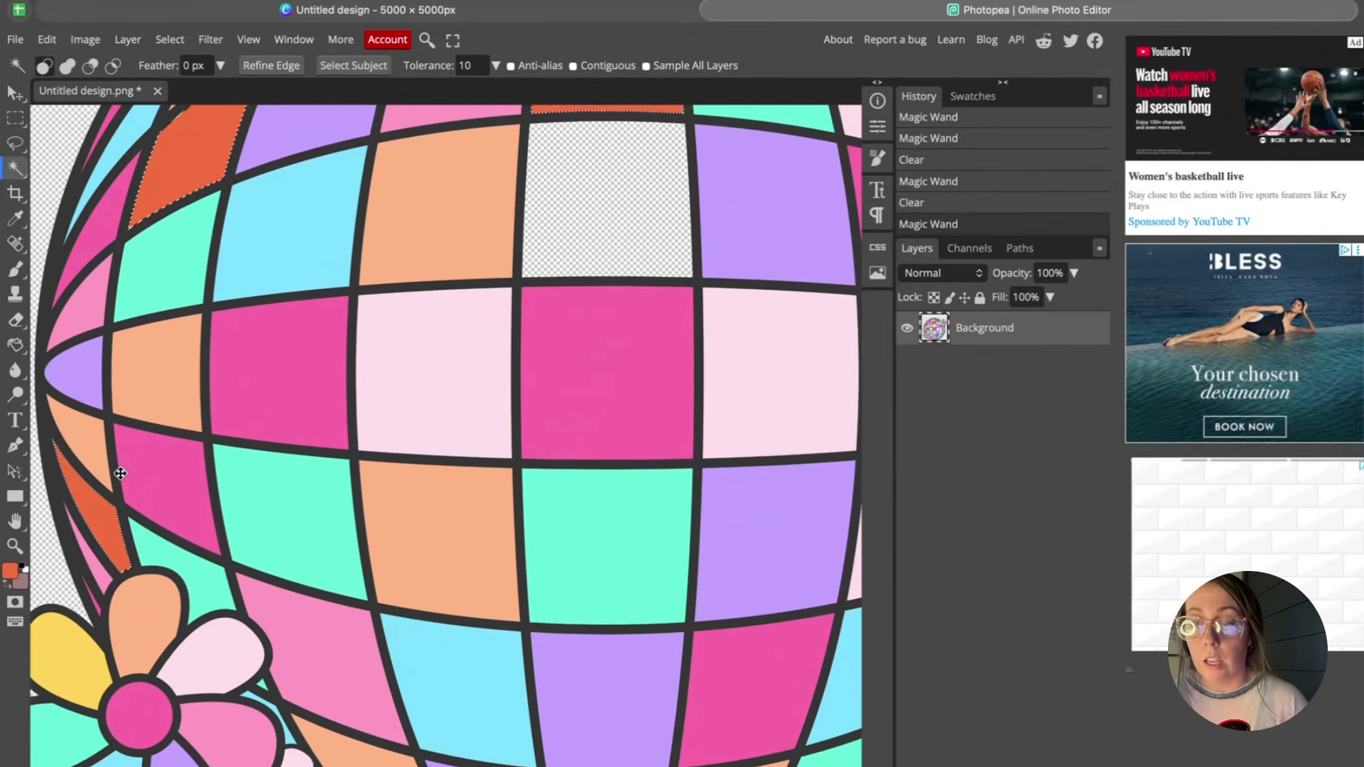
key("Delete")
Select and delete two more tiles in the ball's upper area, then deselect.
scroll(431, 342, "up", 5)
scroll(431, 342, "right", 2)
scroll(431, 341, "up", 3)
scroll(431, 342, "right", 1)
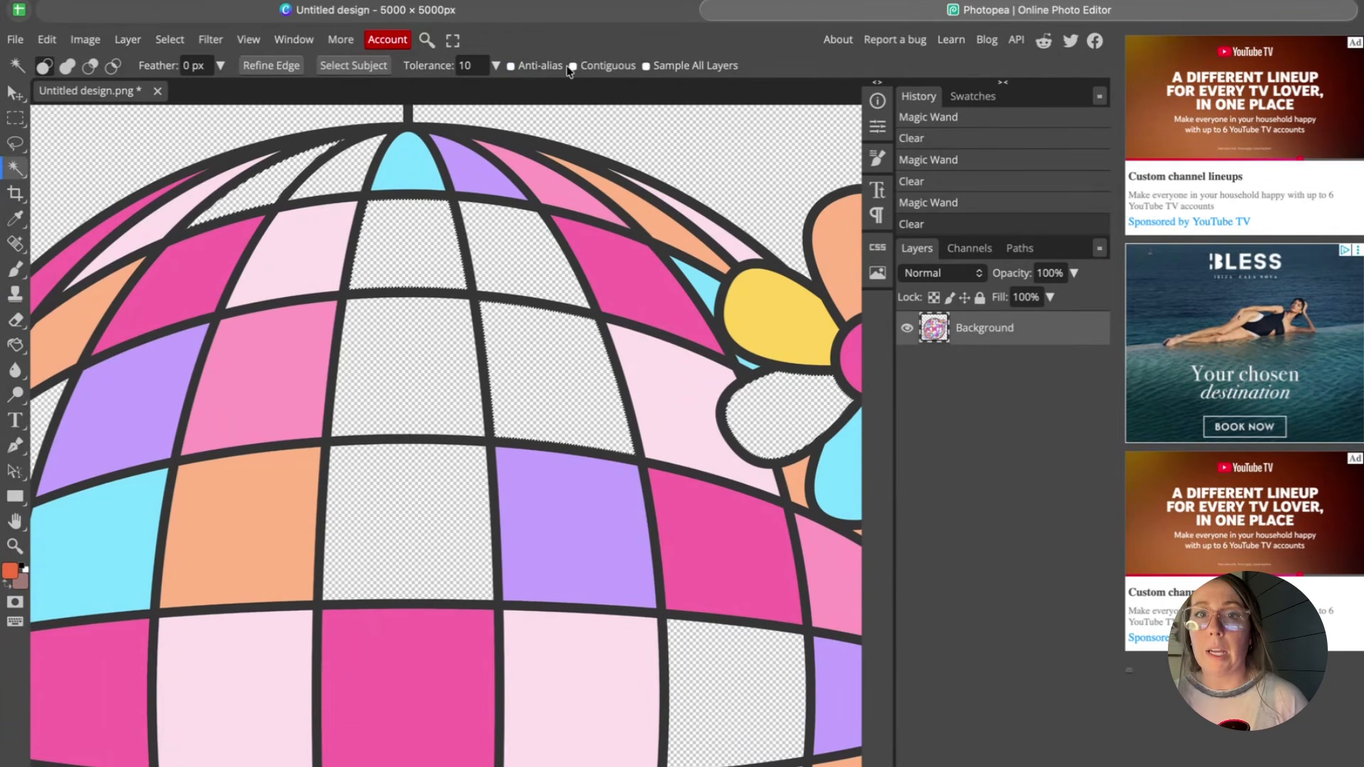
scroll(520, 234, "down", 2)
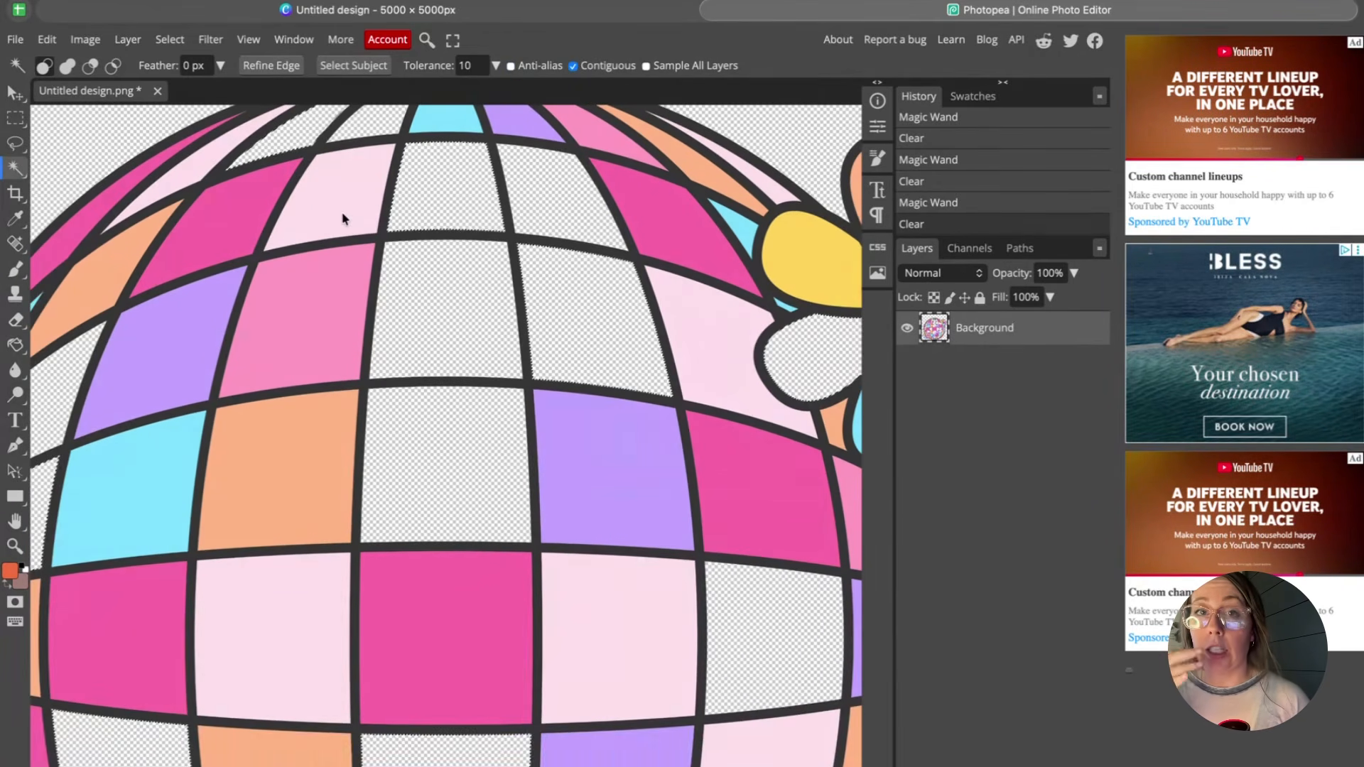
left_click(343, 218)
key("Delete")
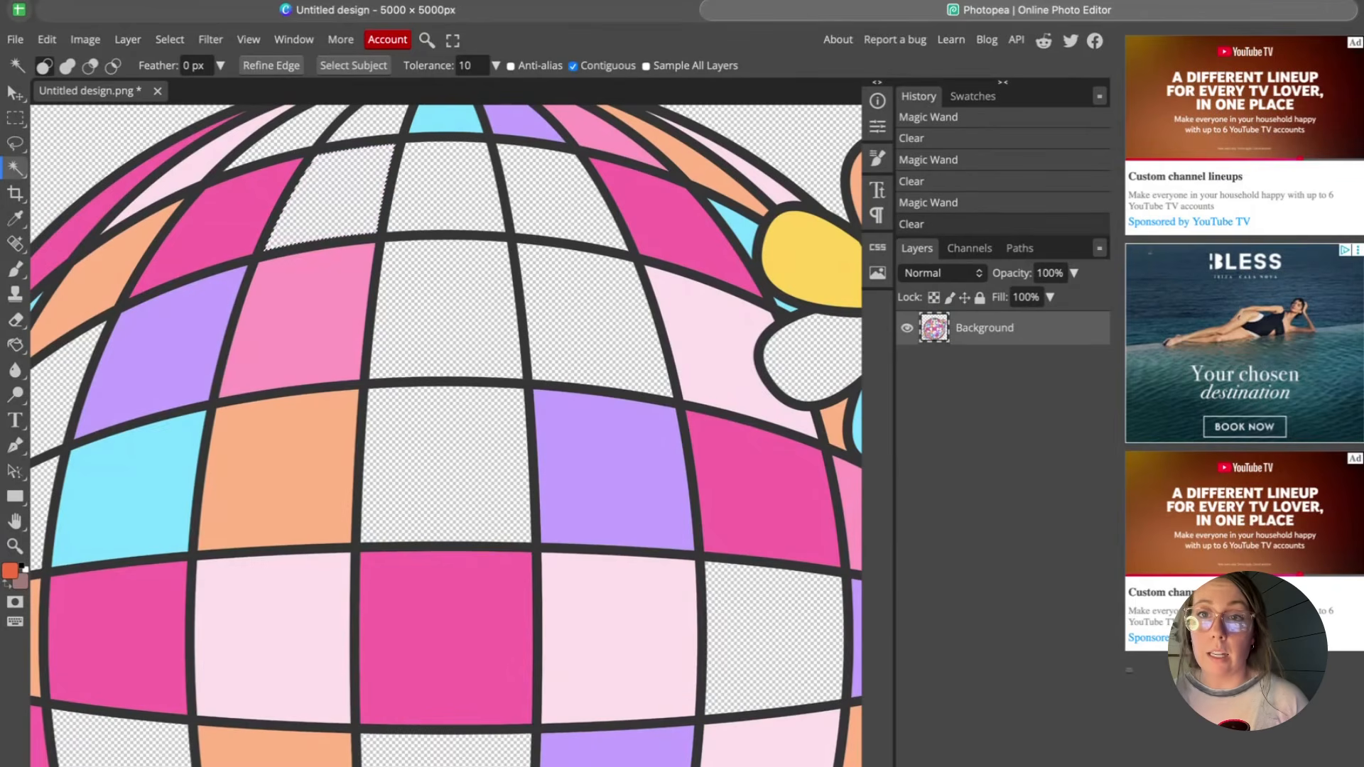
left_click(322, 309)
key("Delete")
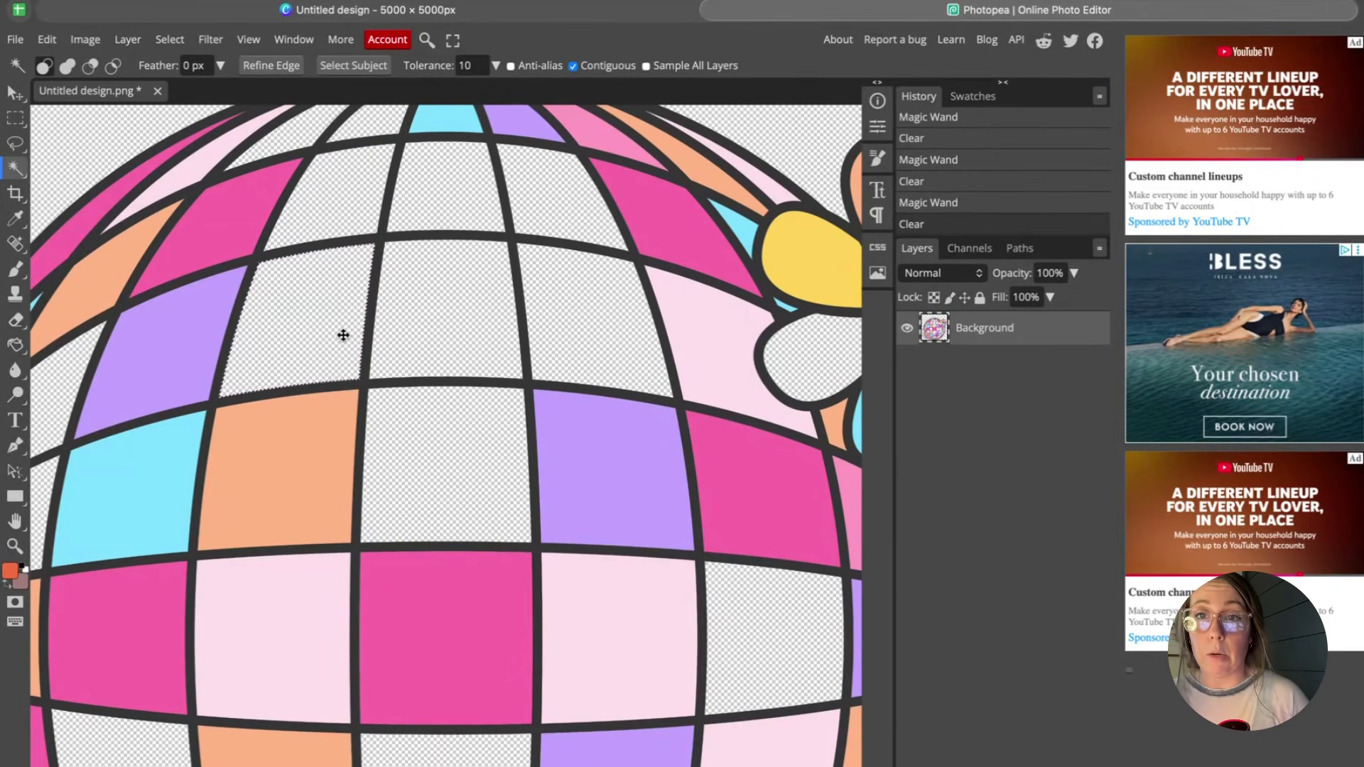
scroll(343, 335, "down", 2)
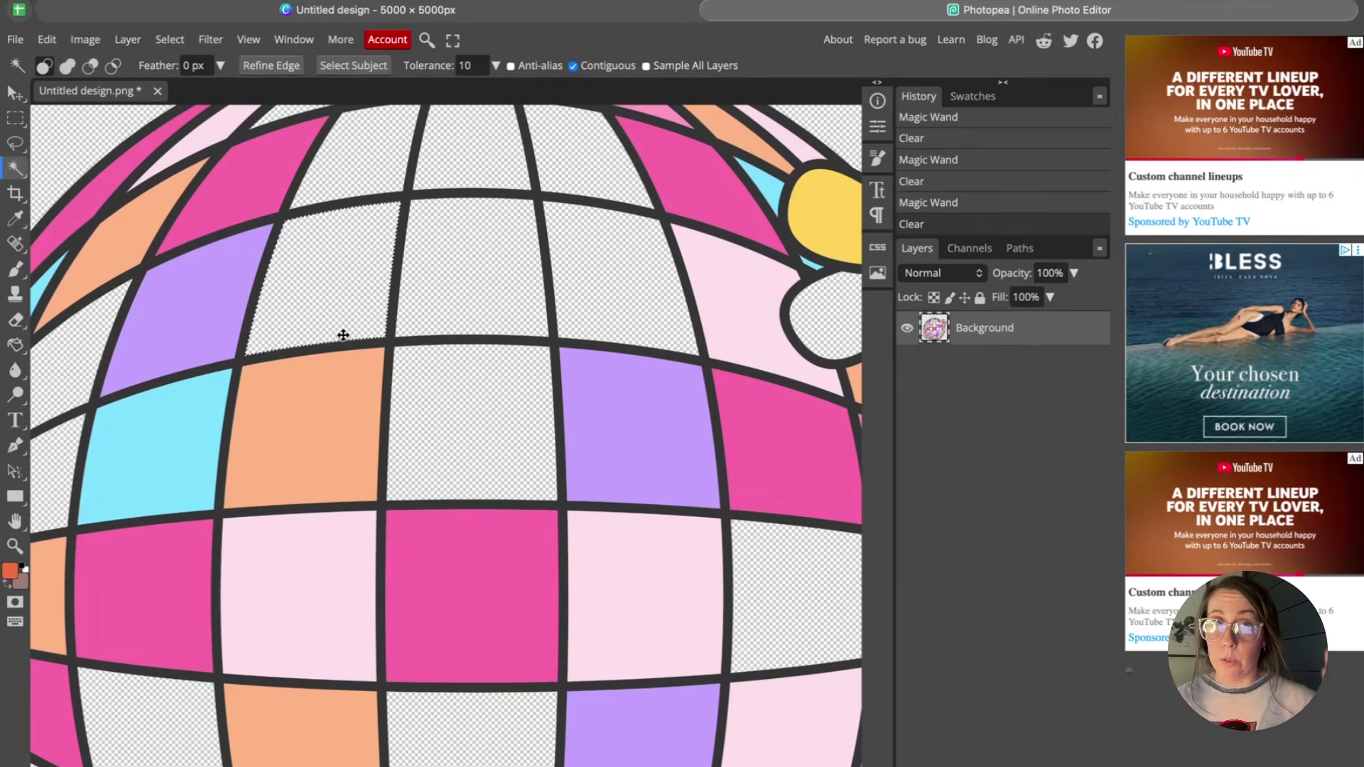
scroll(343, 335, "down", 1)
key("ctrl+d")
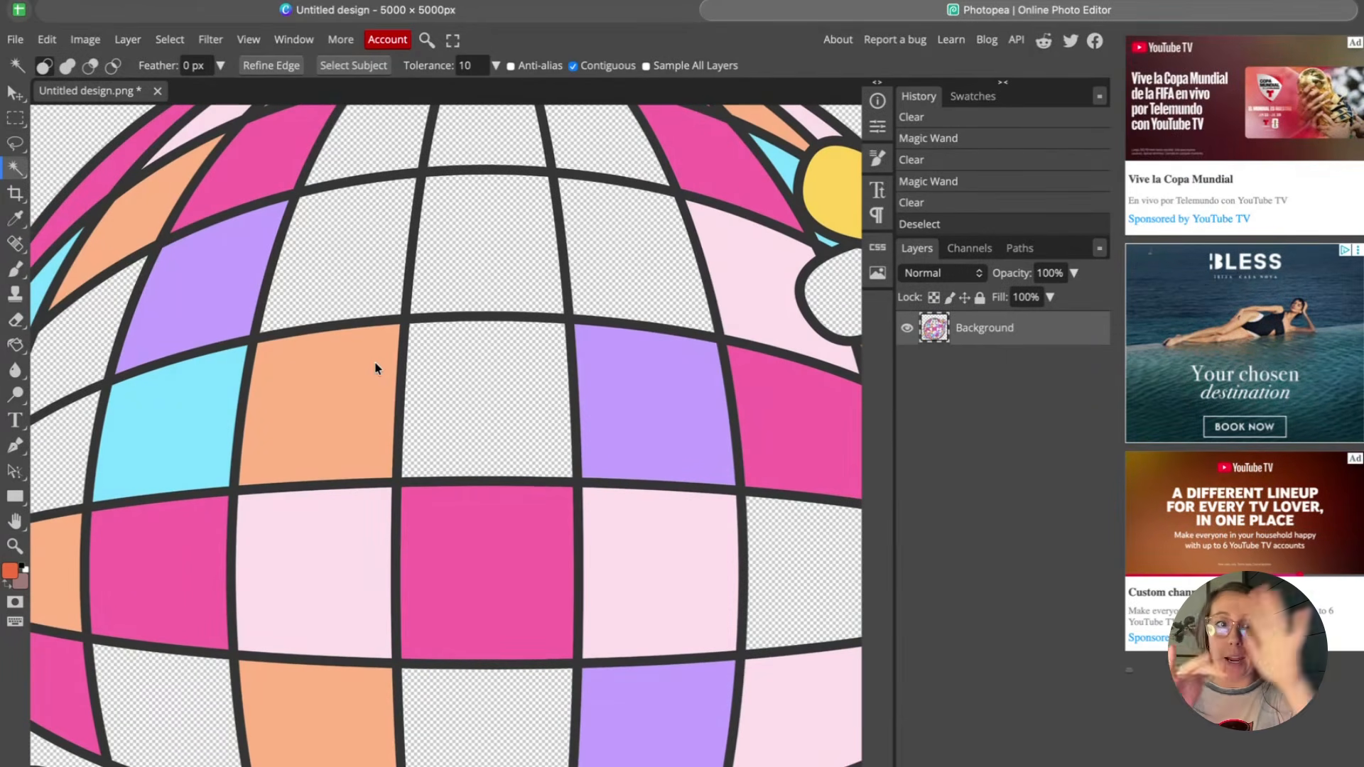
Open Replace Color and sample the hot pink tile color as the color to replace.
scroll(376, 368, "down", 3)
scroll(376, 368, "up", 2)
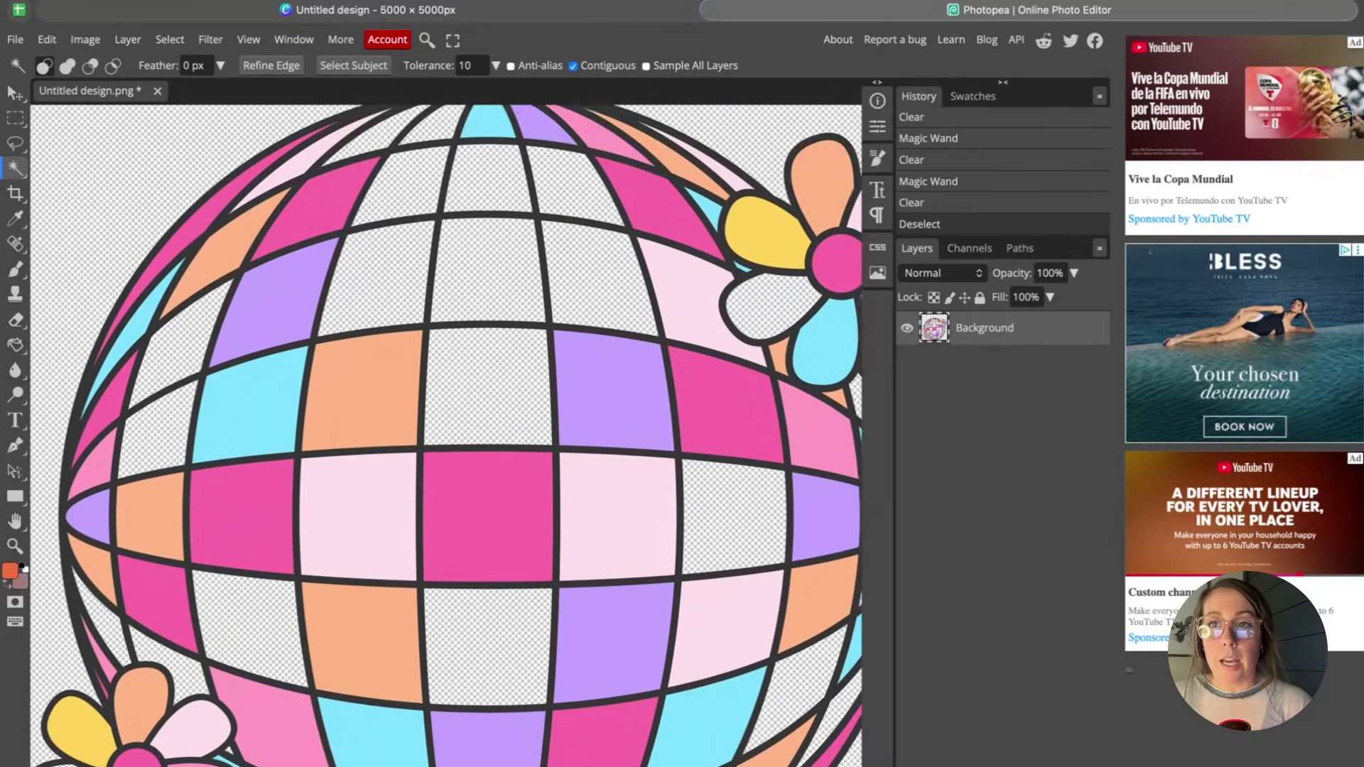
scroll(446, 435, "down", 2)
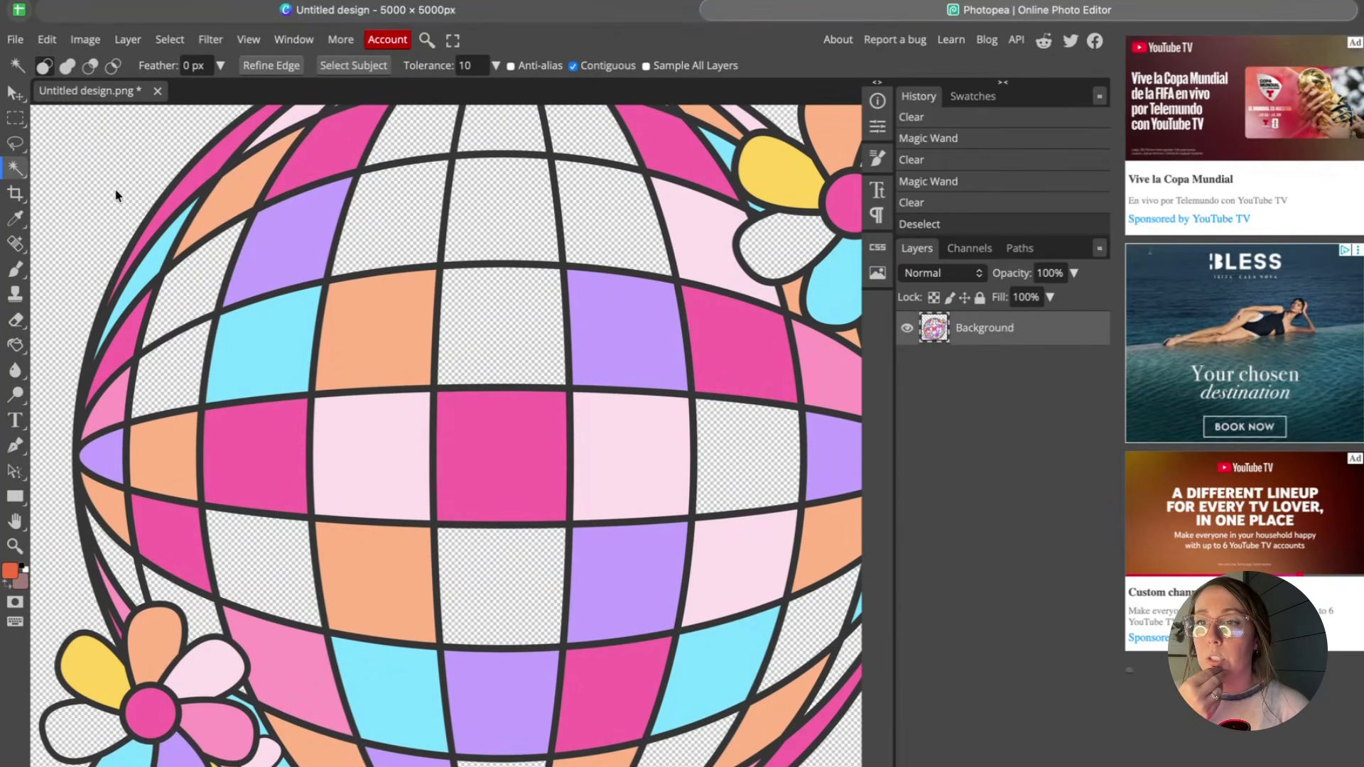
left_click(85, 39)
mouse_move(98, 106)
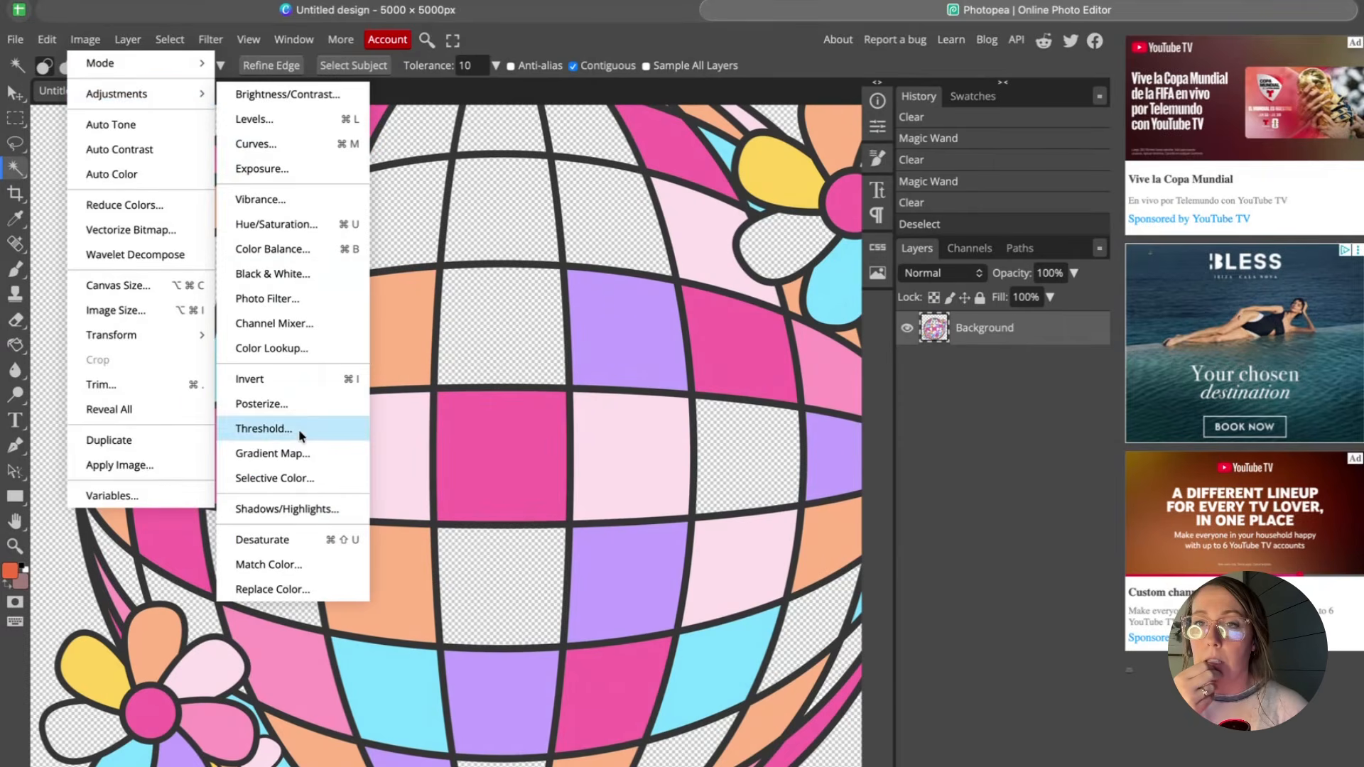
left_click(287, 589)
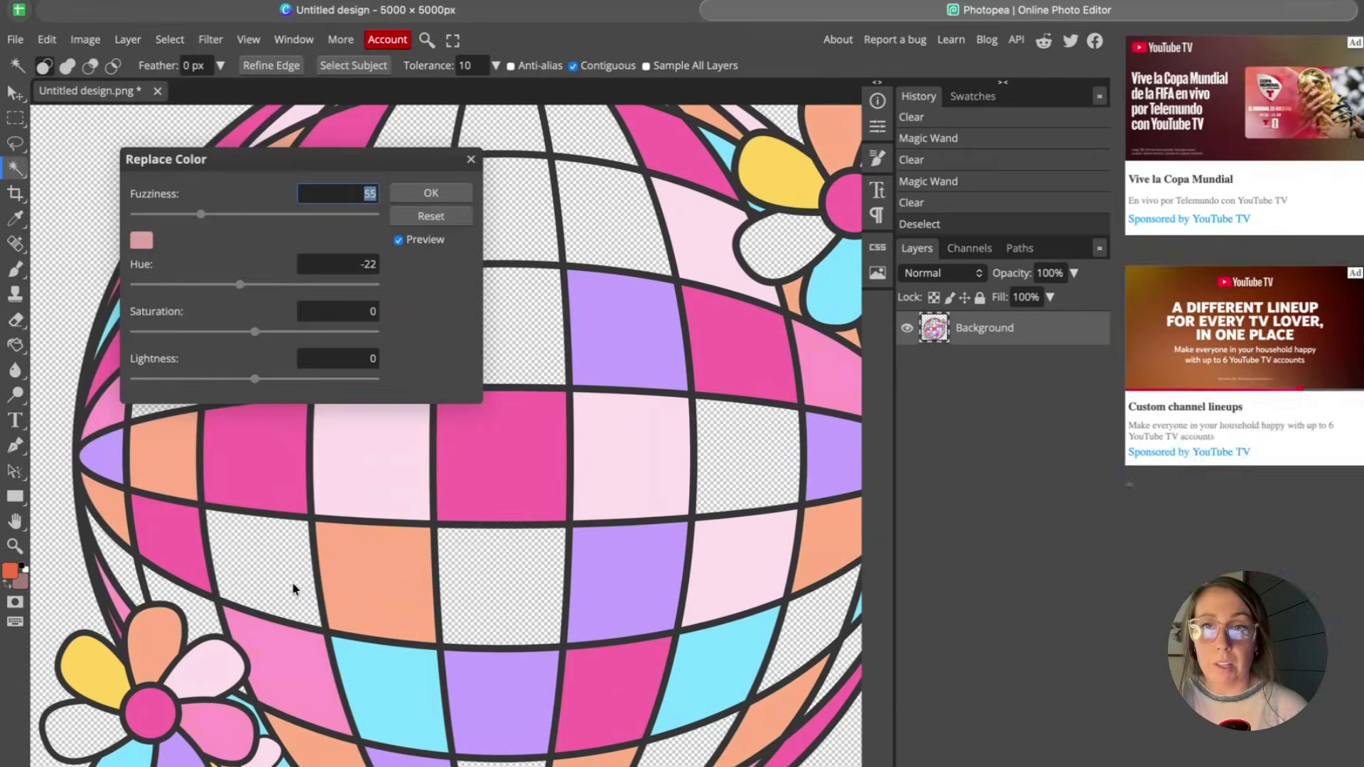
left_click(142, 240)
left_click(740, 333)
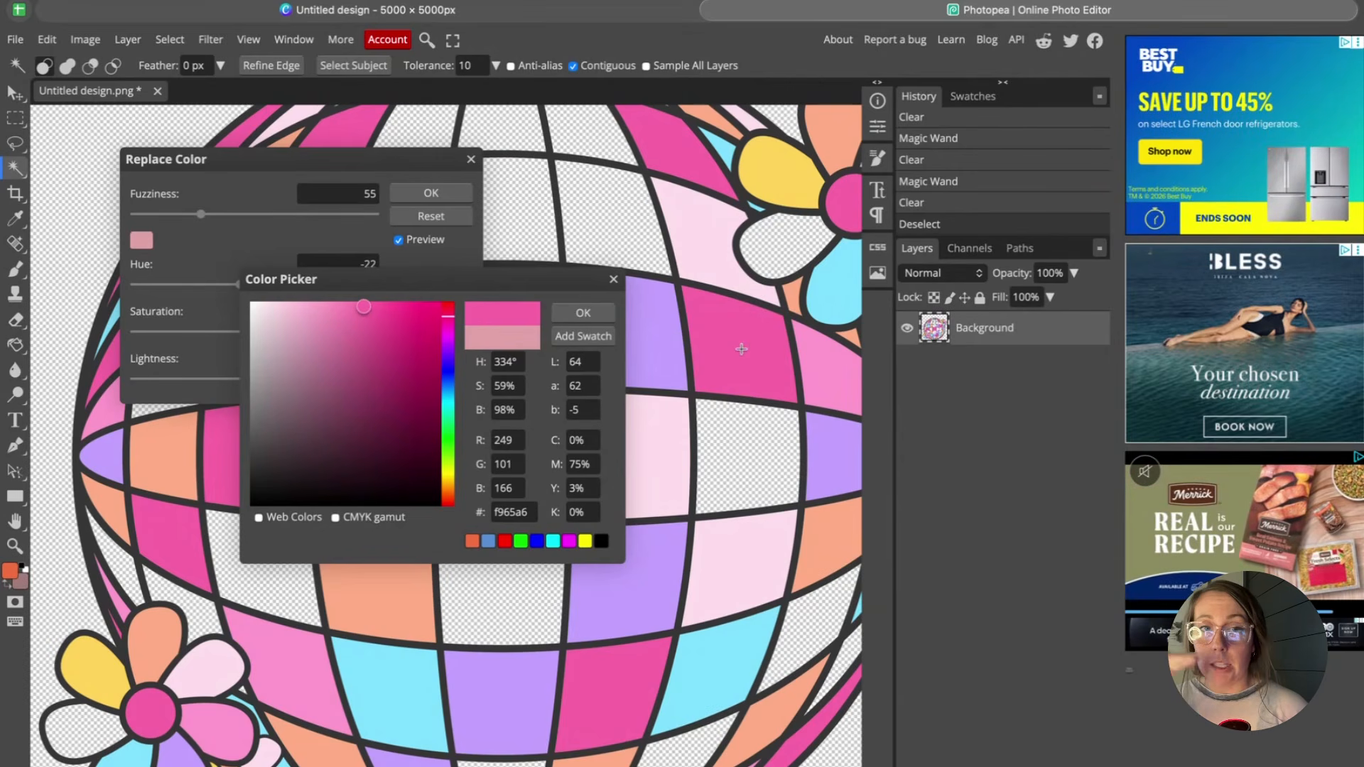
left_click(580, 316)
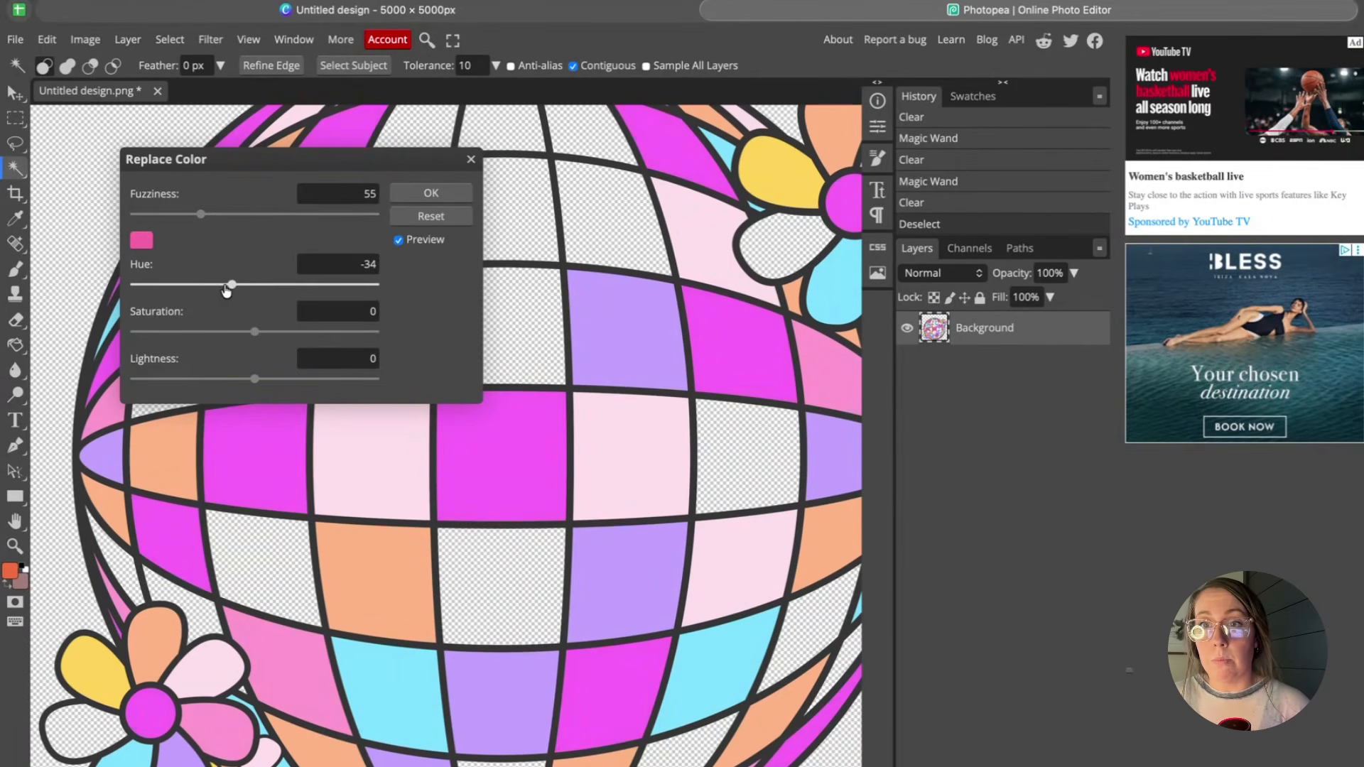
Shift the replaced pink to green with hue 139, saturation -20 and lightness -2, and apply.
left_click_drag(226, 290, 347, 286)
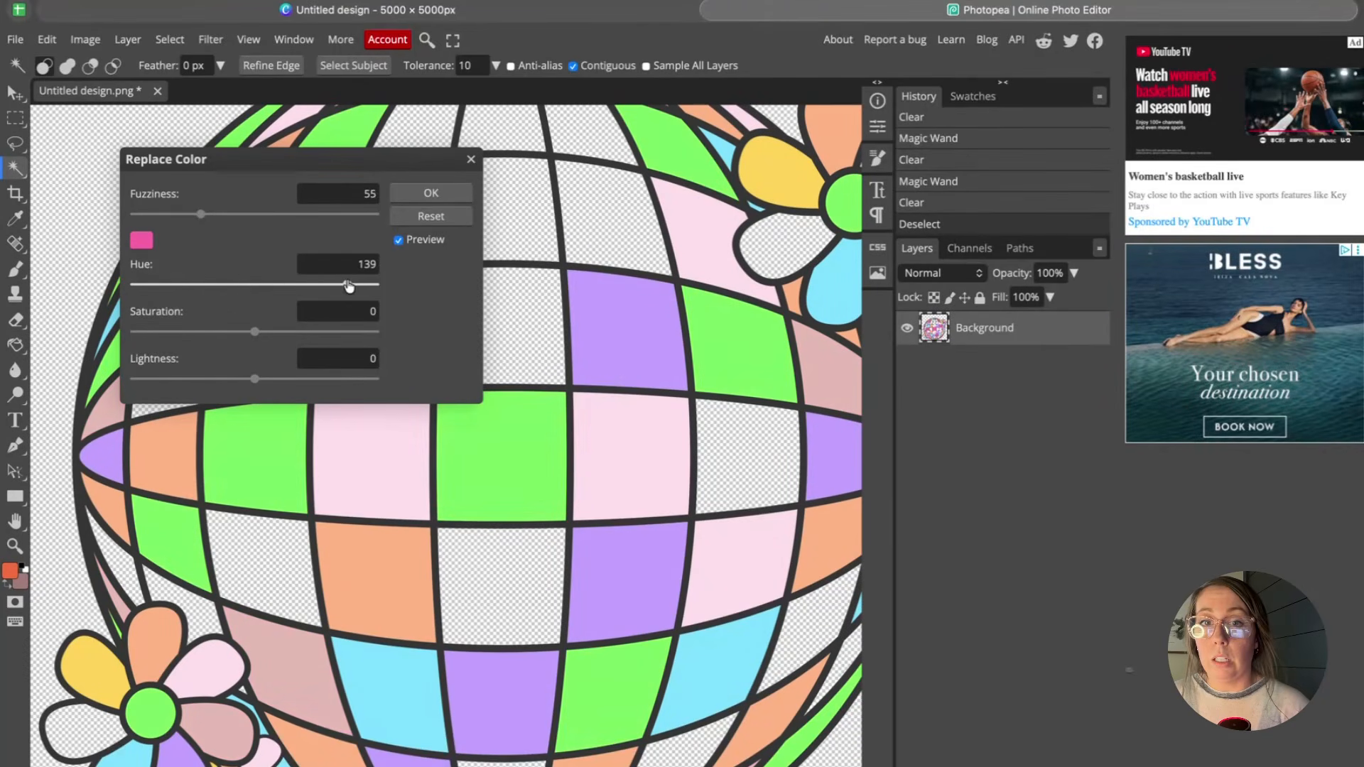
left_click_drag(254, 331, 292, 335)
left_click_drag(199, 332, 230, 333)
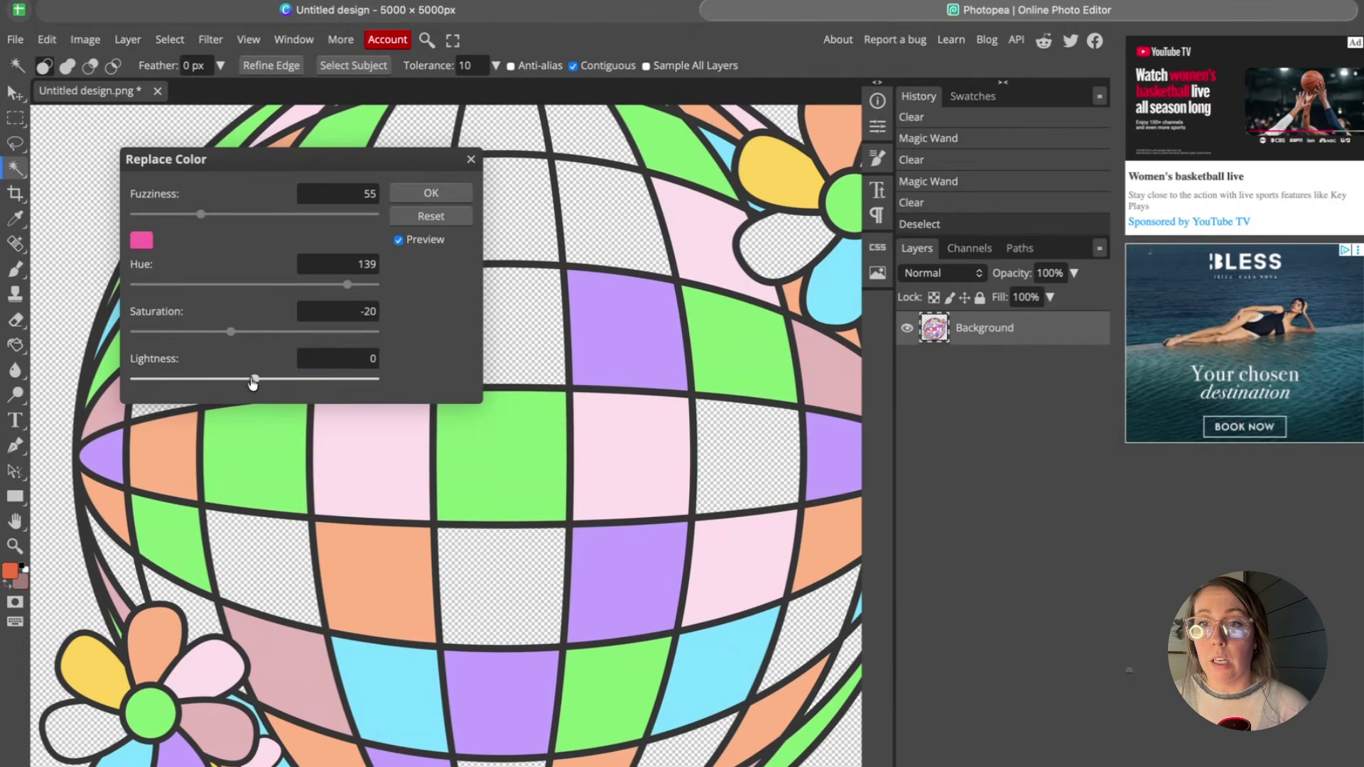
left_click_drag(298, 382, 253, 386)
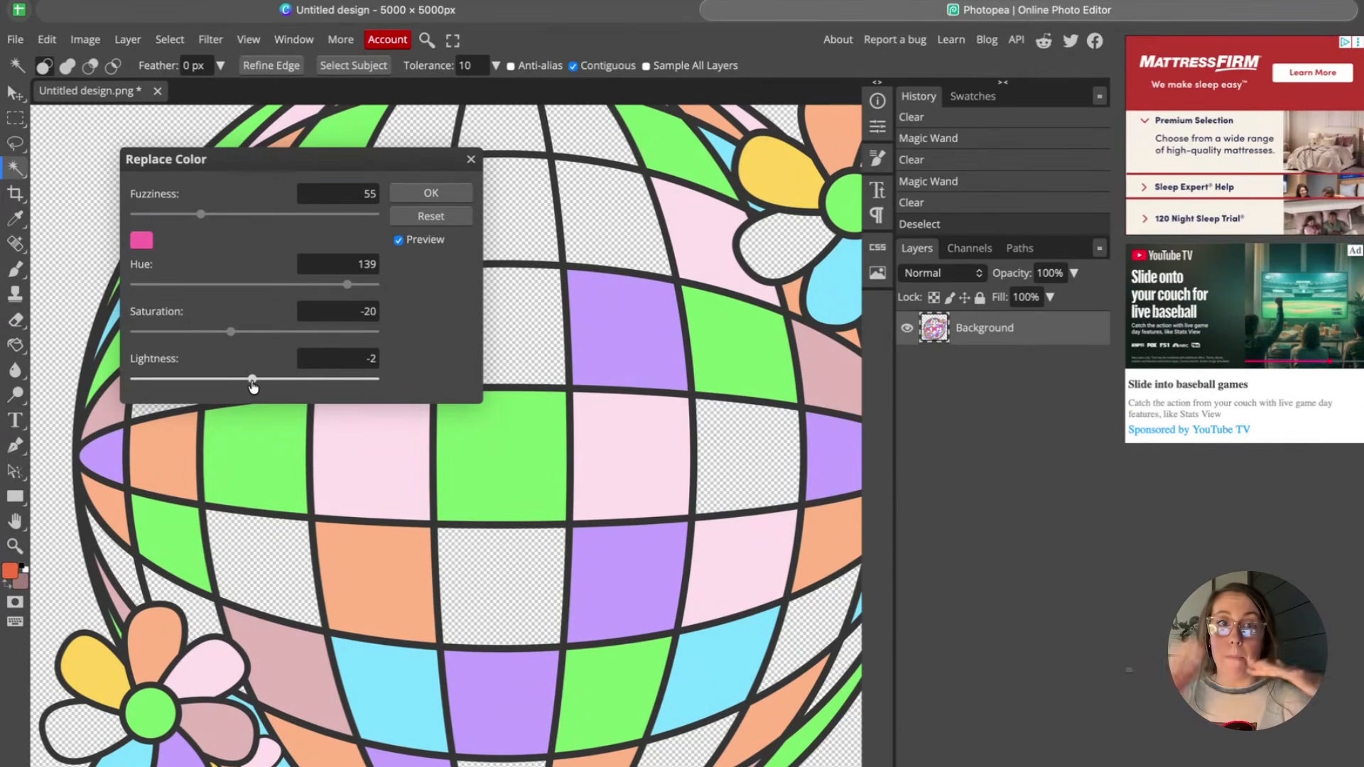
left_click(421, 193)
Open the mockup's 'Your Design Here' smart object and place a design file into it.
scroll(548, 448, "up", 1)
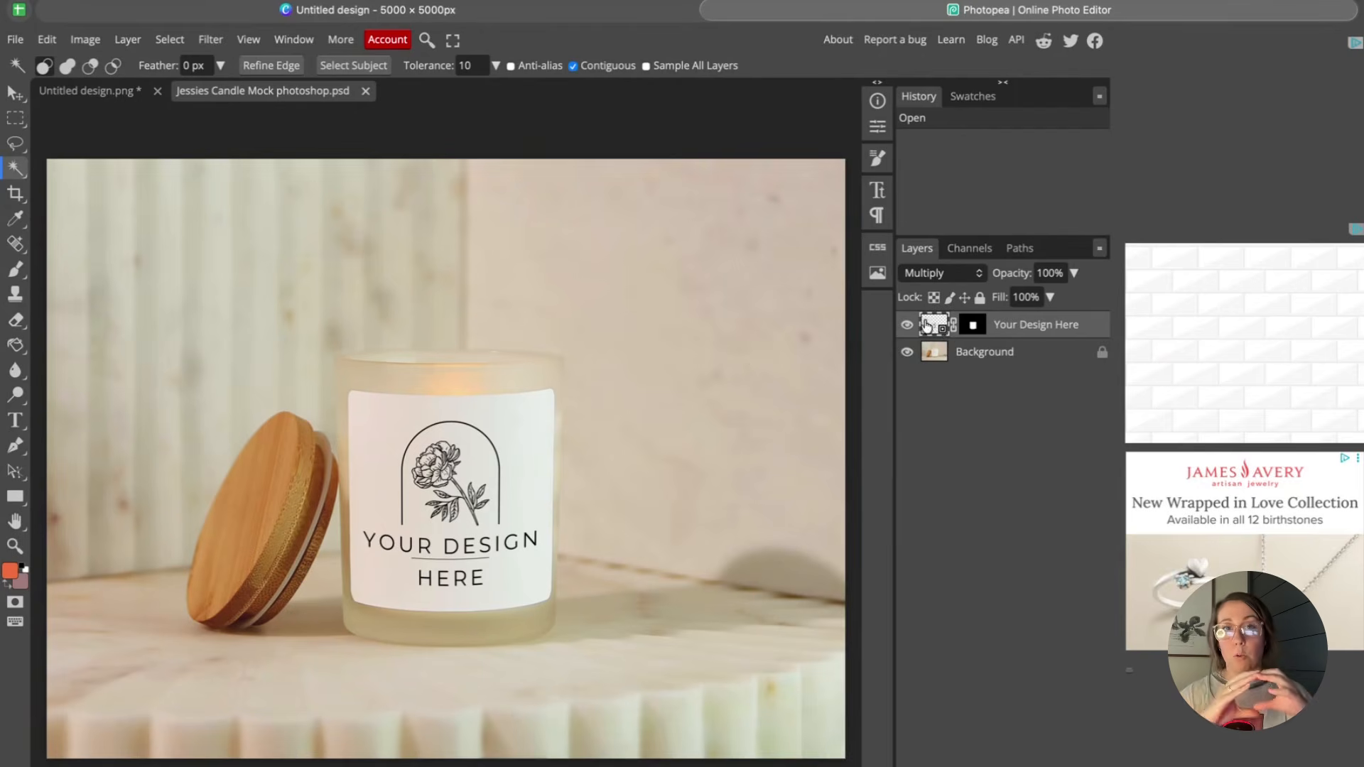
double_click(938, 326)
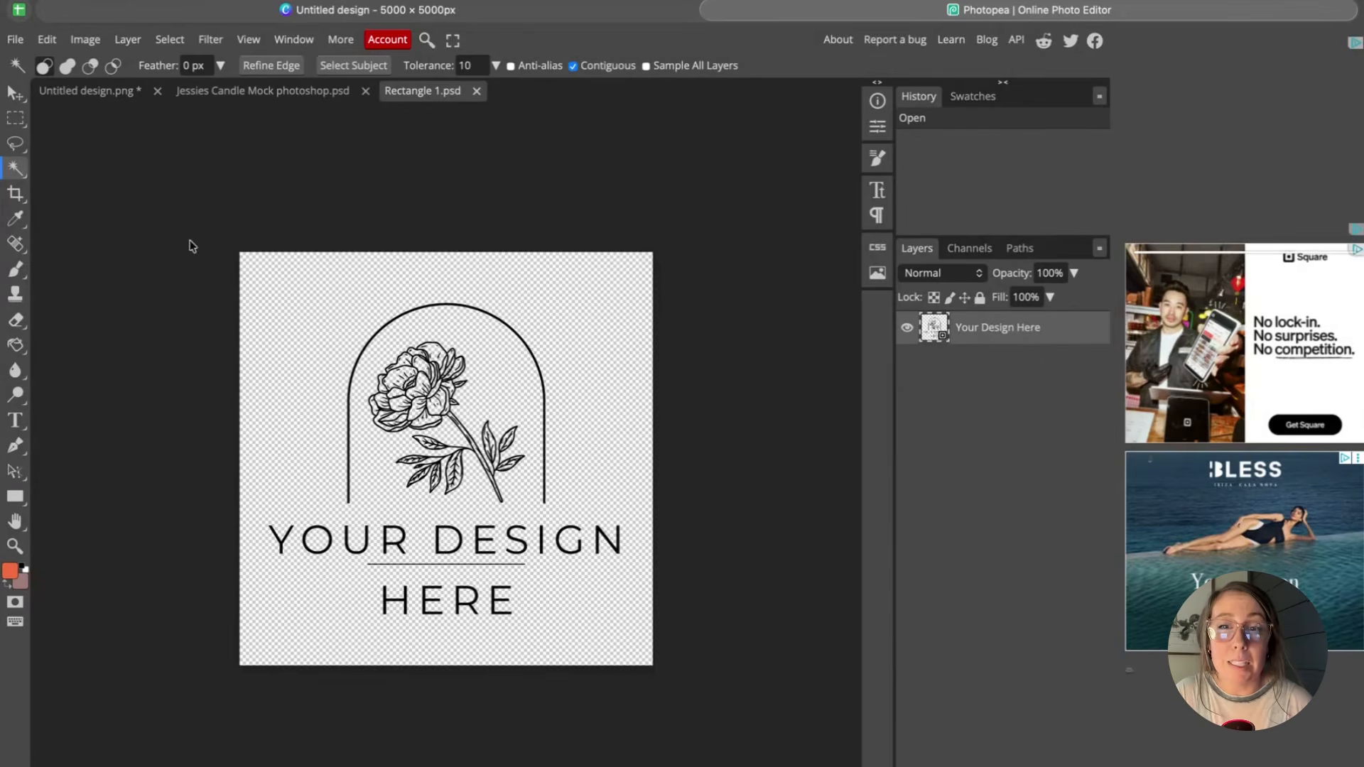
left_click(15, 39)
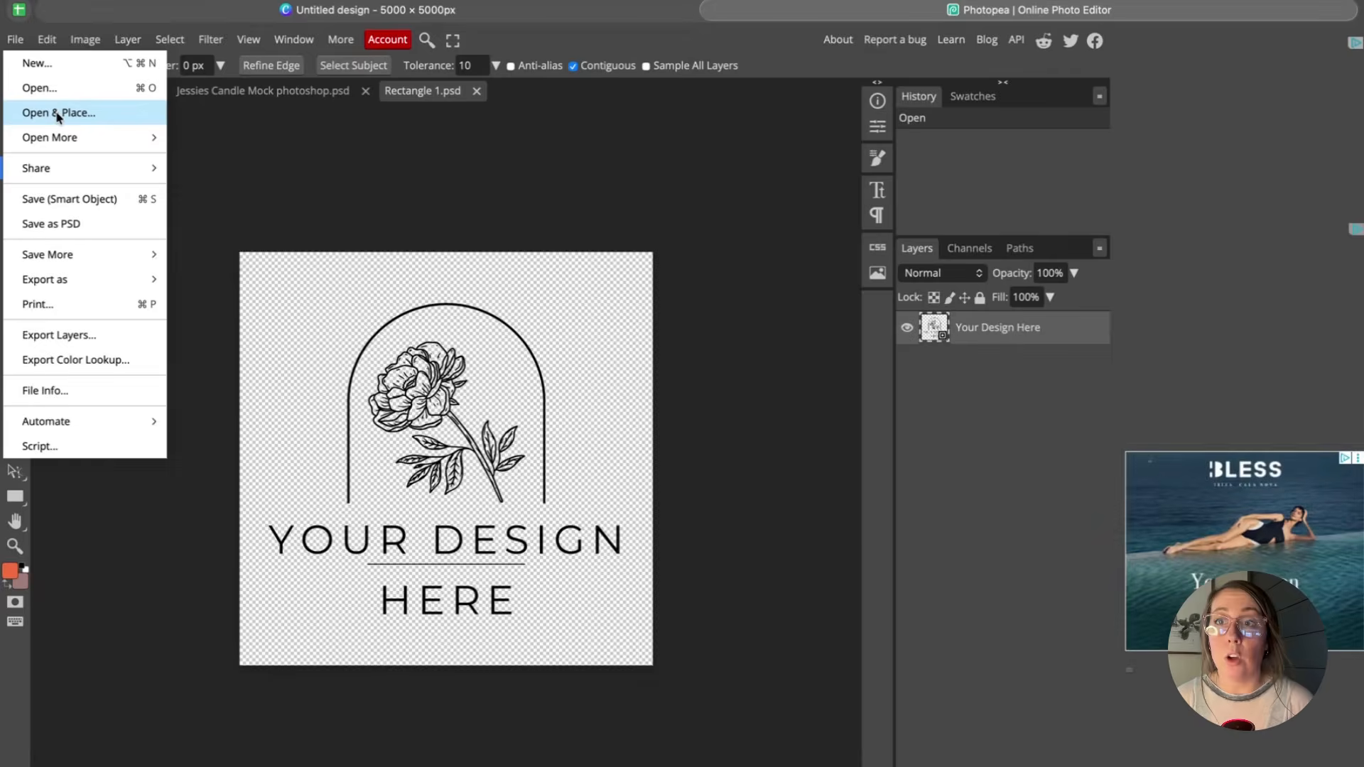
left_click(54, 113)
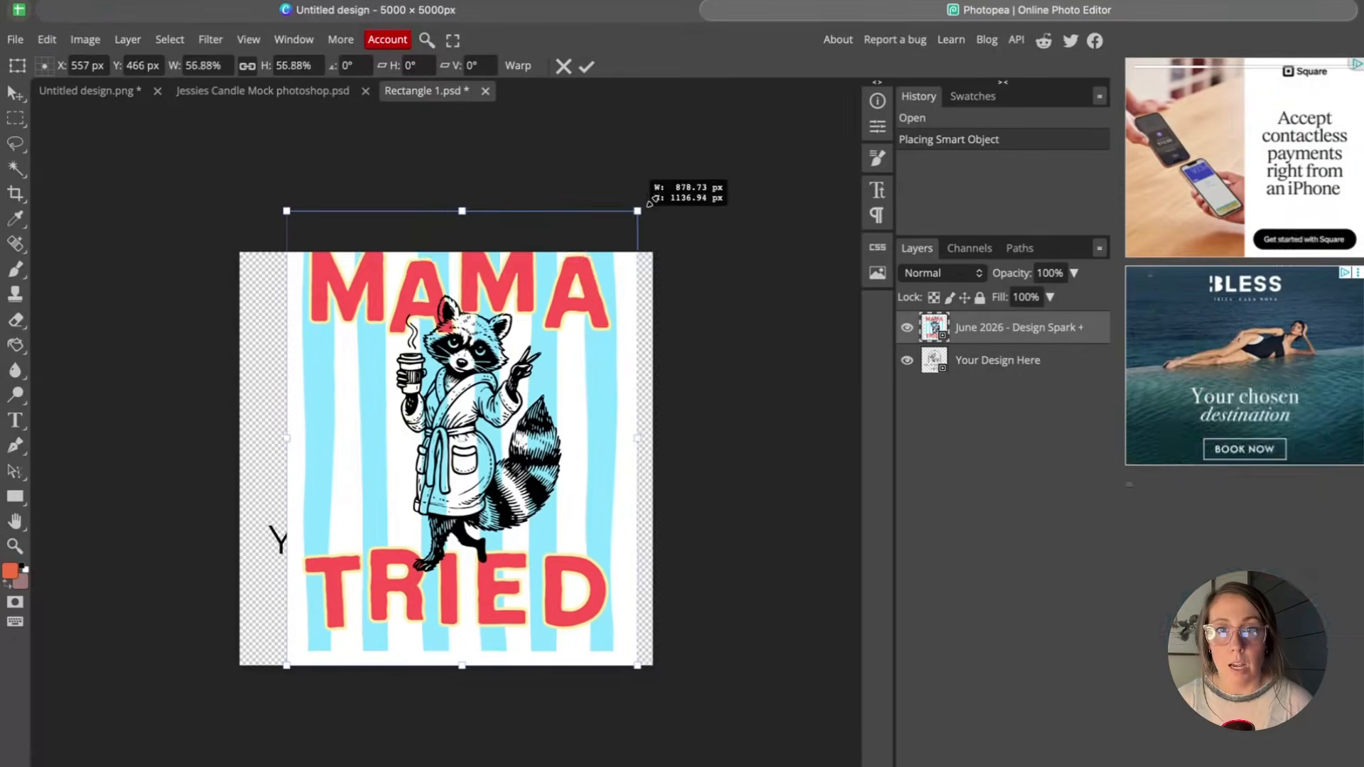
Enlarge the placed design to fill the square canvas and commit the transform.
left_click_drag(649, 202, 662, 178)
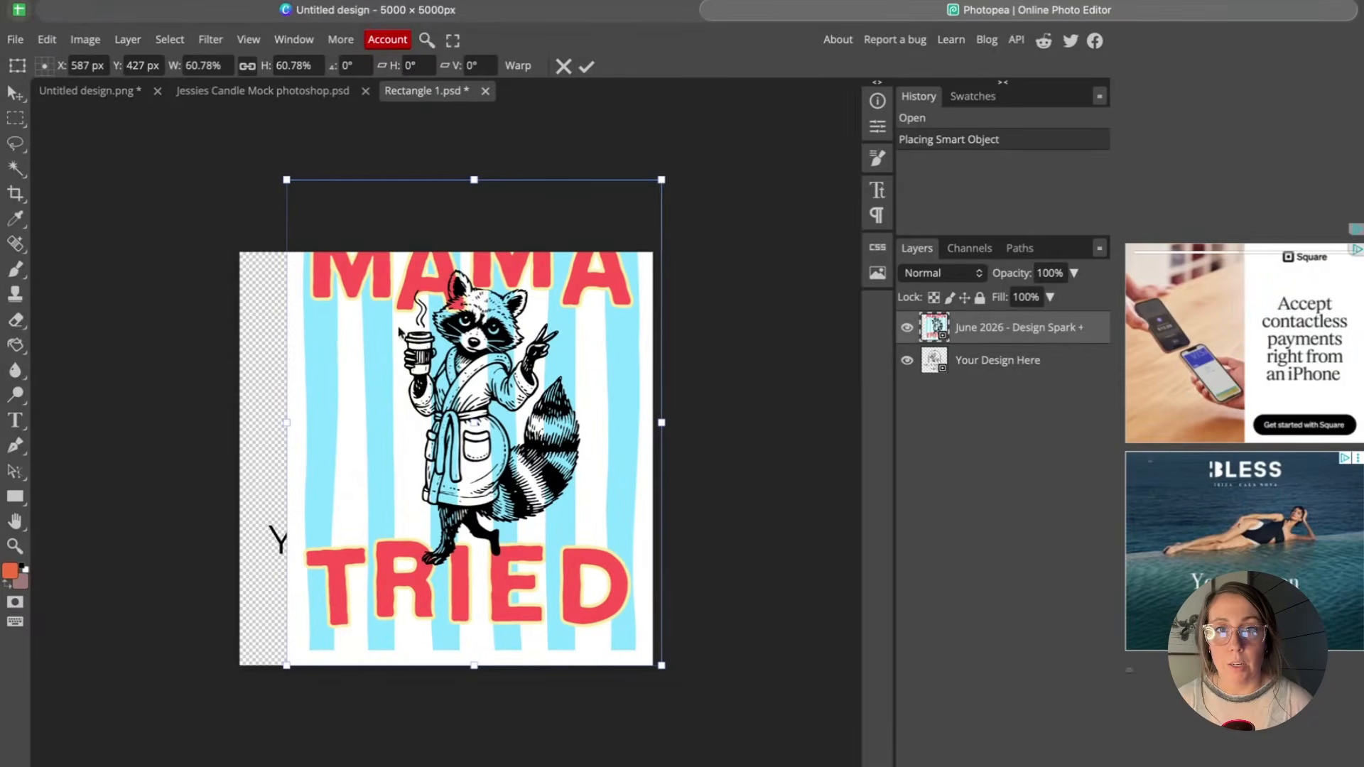
left_click_drag(284, 670, 234, 760)
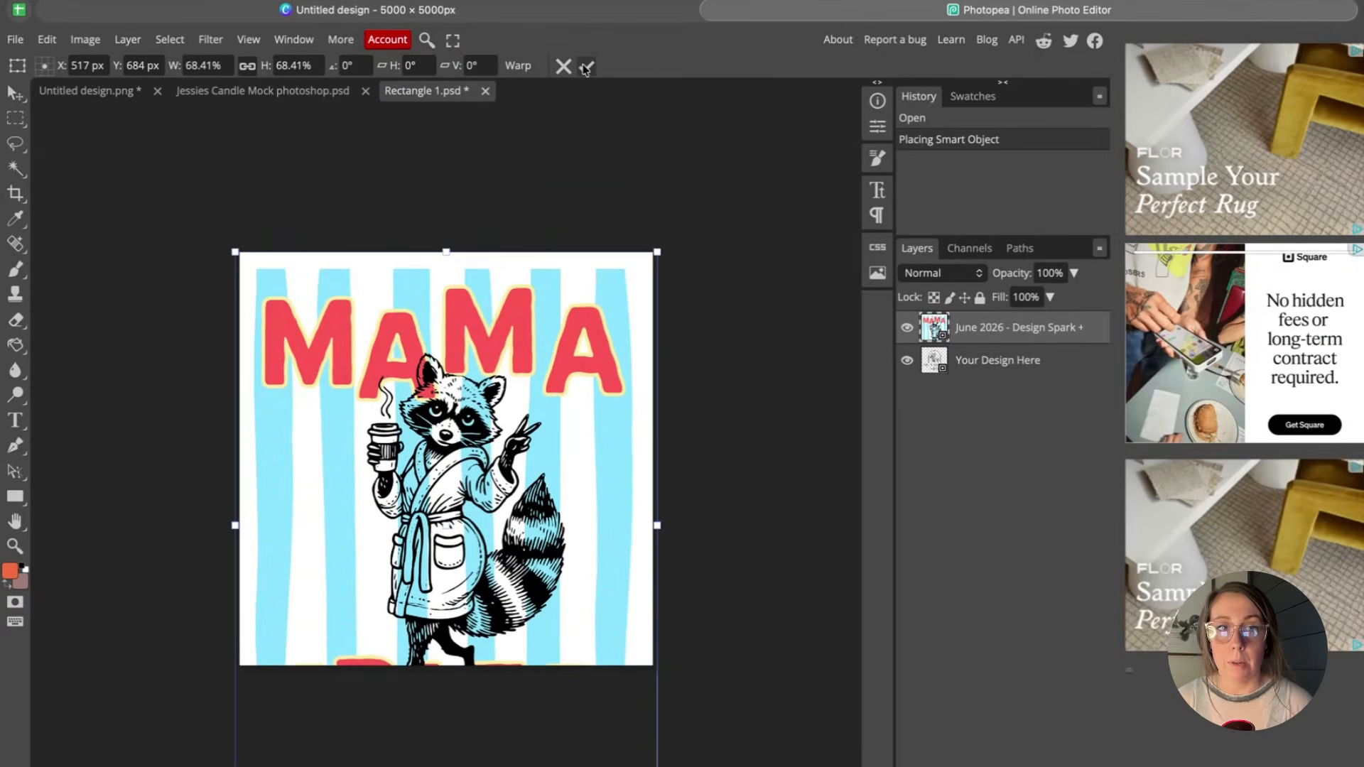
left_click(587, 67)
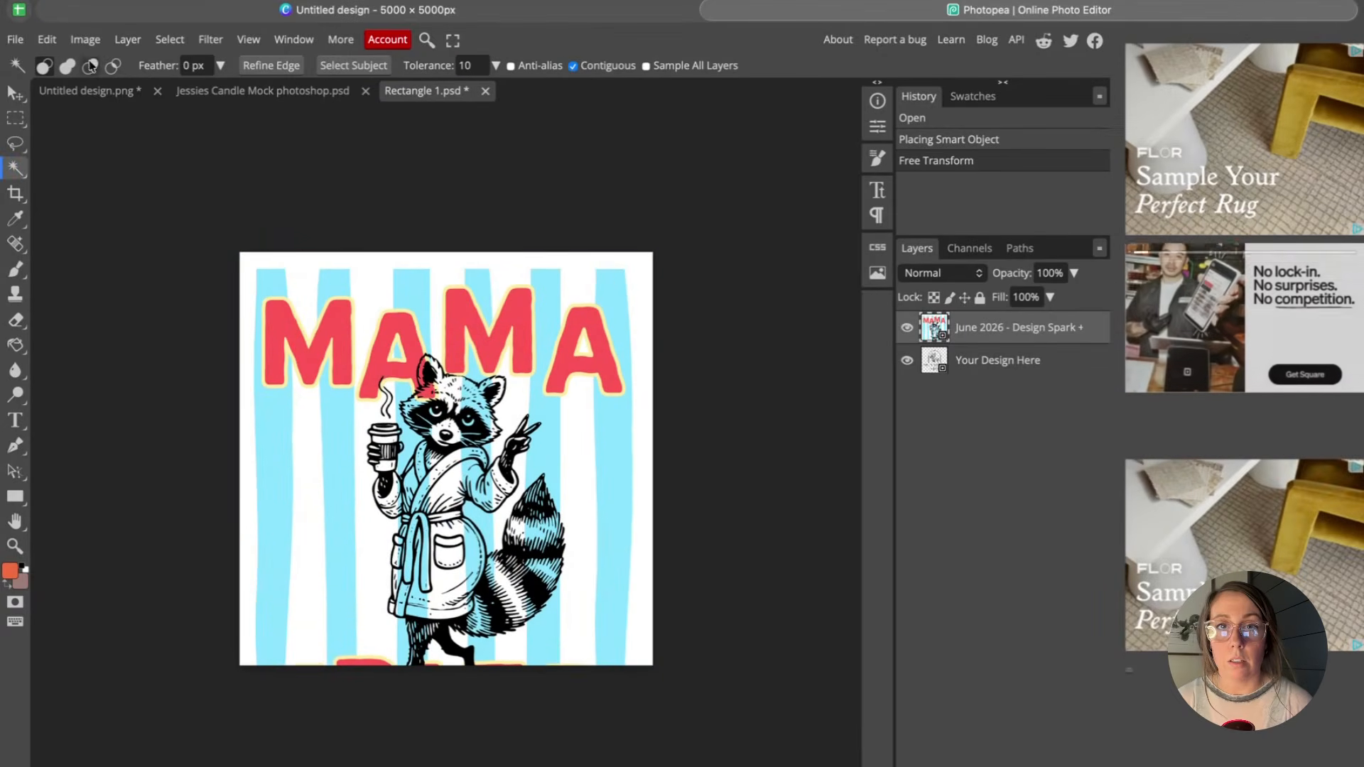
Save the smart object and switch back to the candle mockup document.
left_click(15, 39)
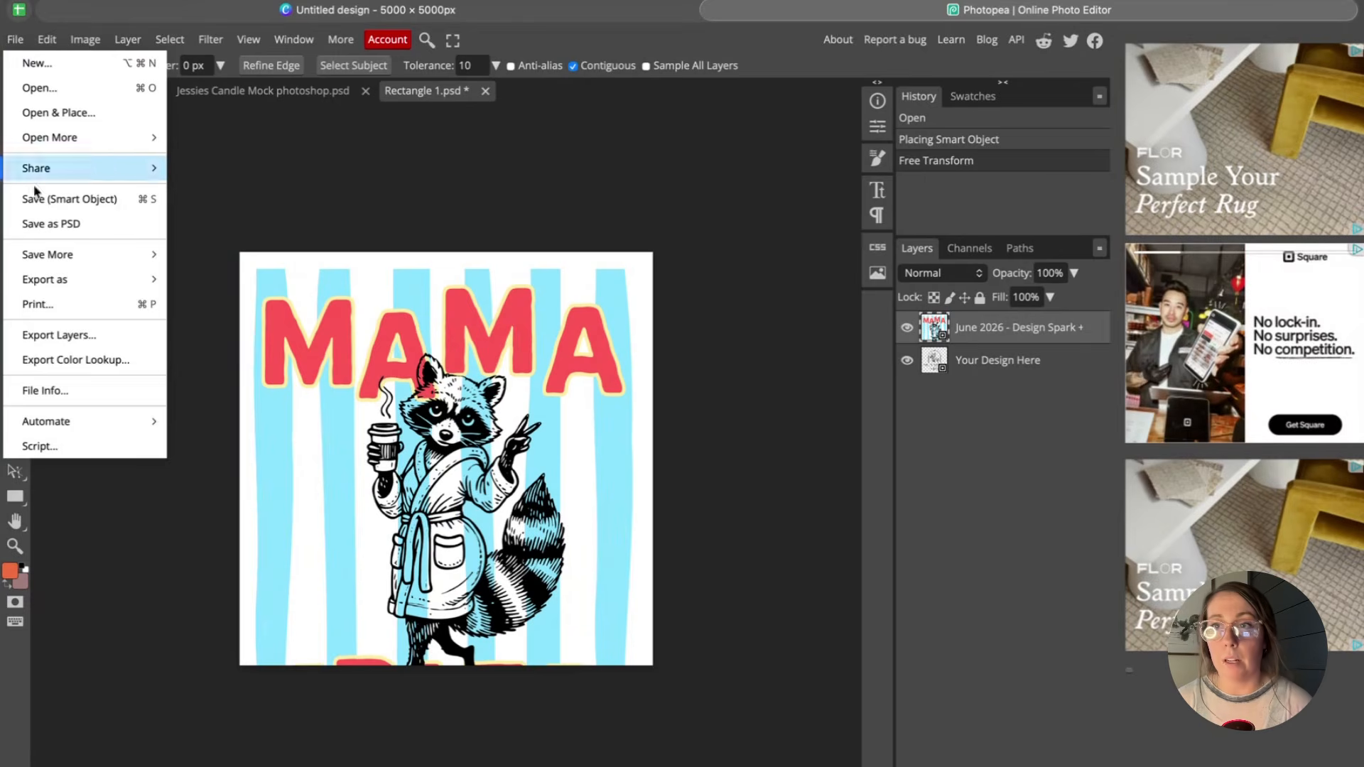
left_click(69, 200)
left_click(235, 90)
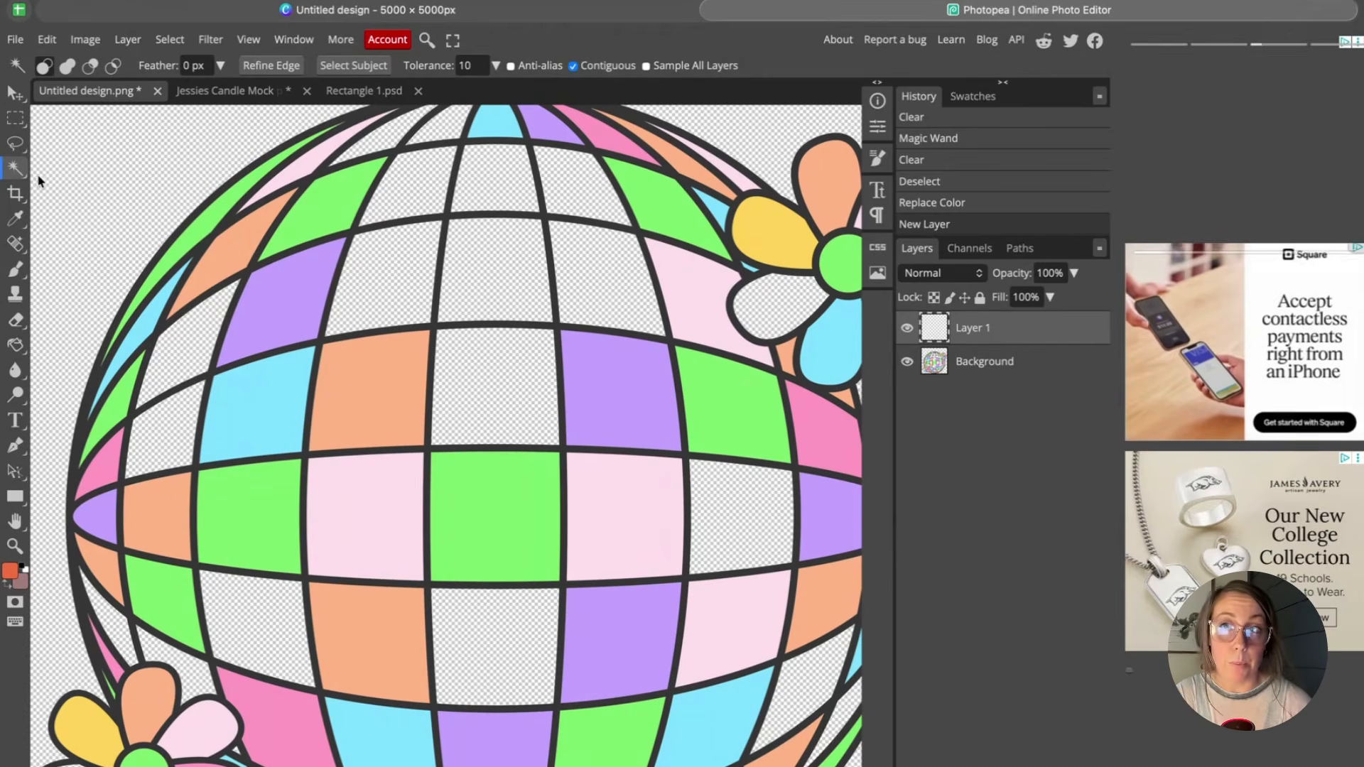
Try filling a tile on the new empty layer with the Paint Bucket Tool, then undo the fill.
left_click(15, 345)
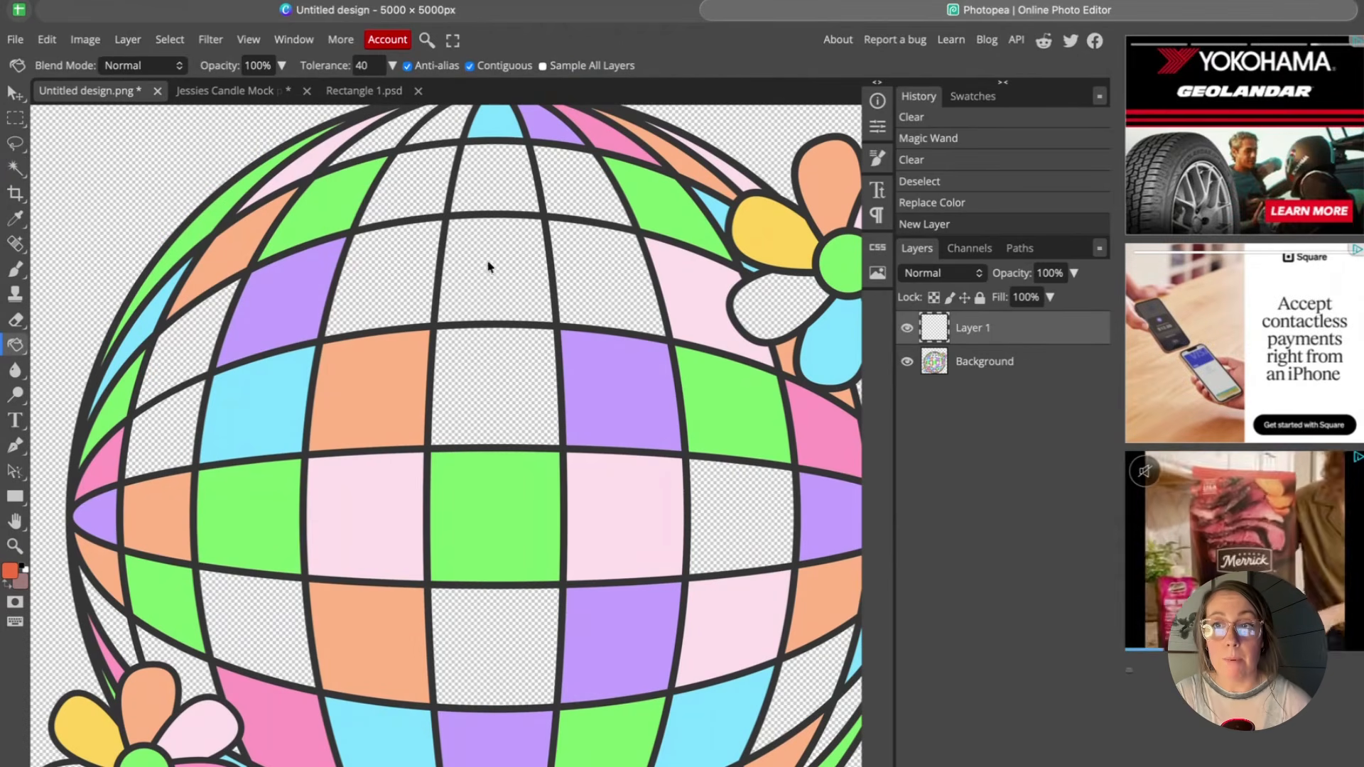
left_click(381, 278)
key("ctrl+z")
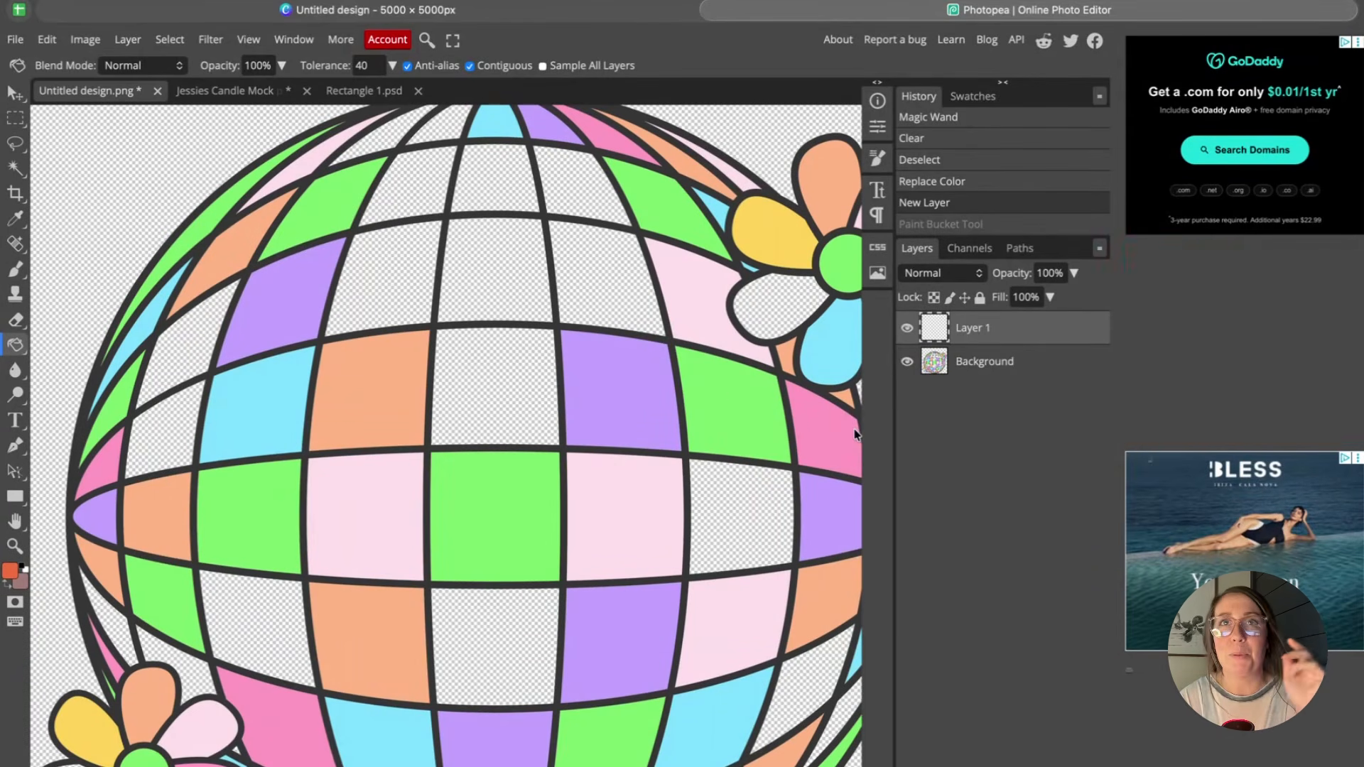
Select the Background layer and delete one tile of the disco ball using the Magic Wand selection.
left_click(930, 362)
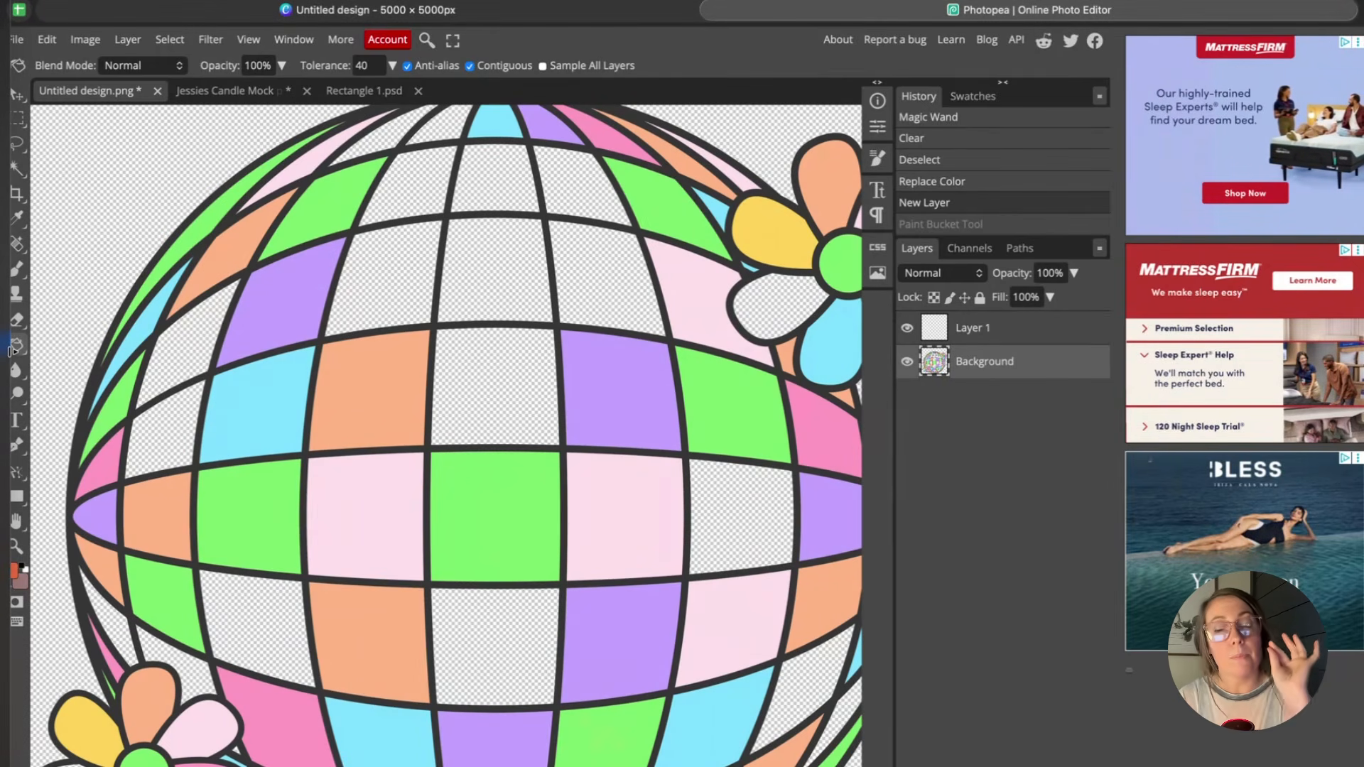
left_click(15, 172)
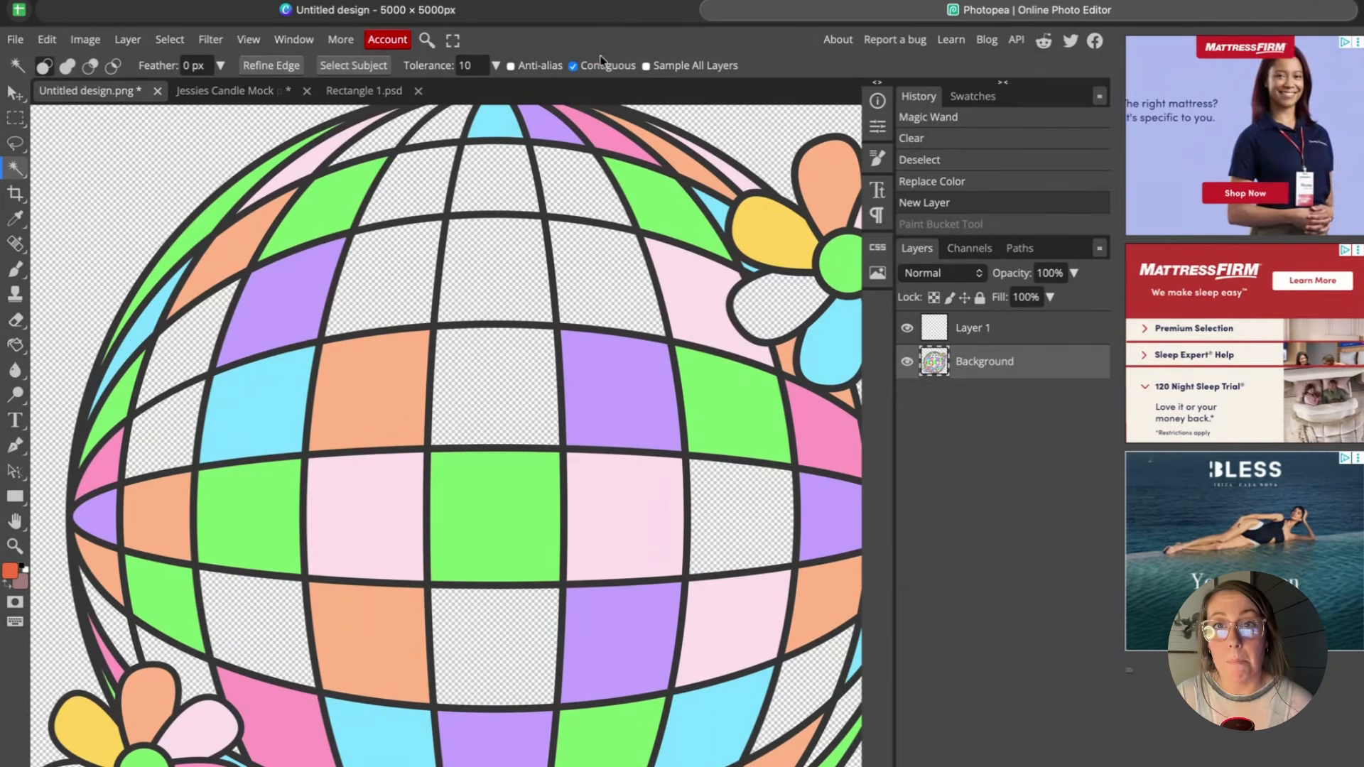
left_click(284, 287)
key("Delete")
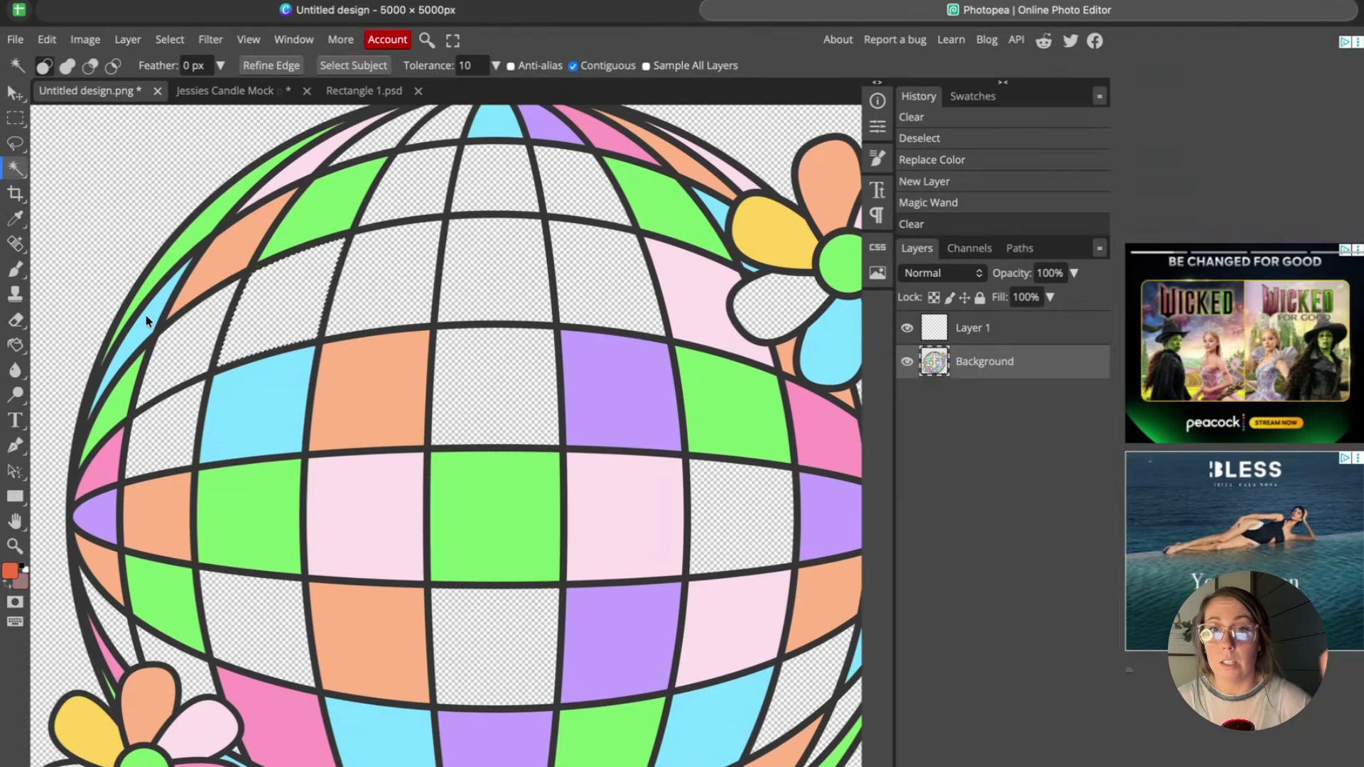
left_click(84, 39)
mouse_move(103, 95)
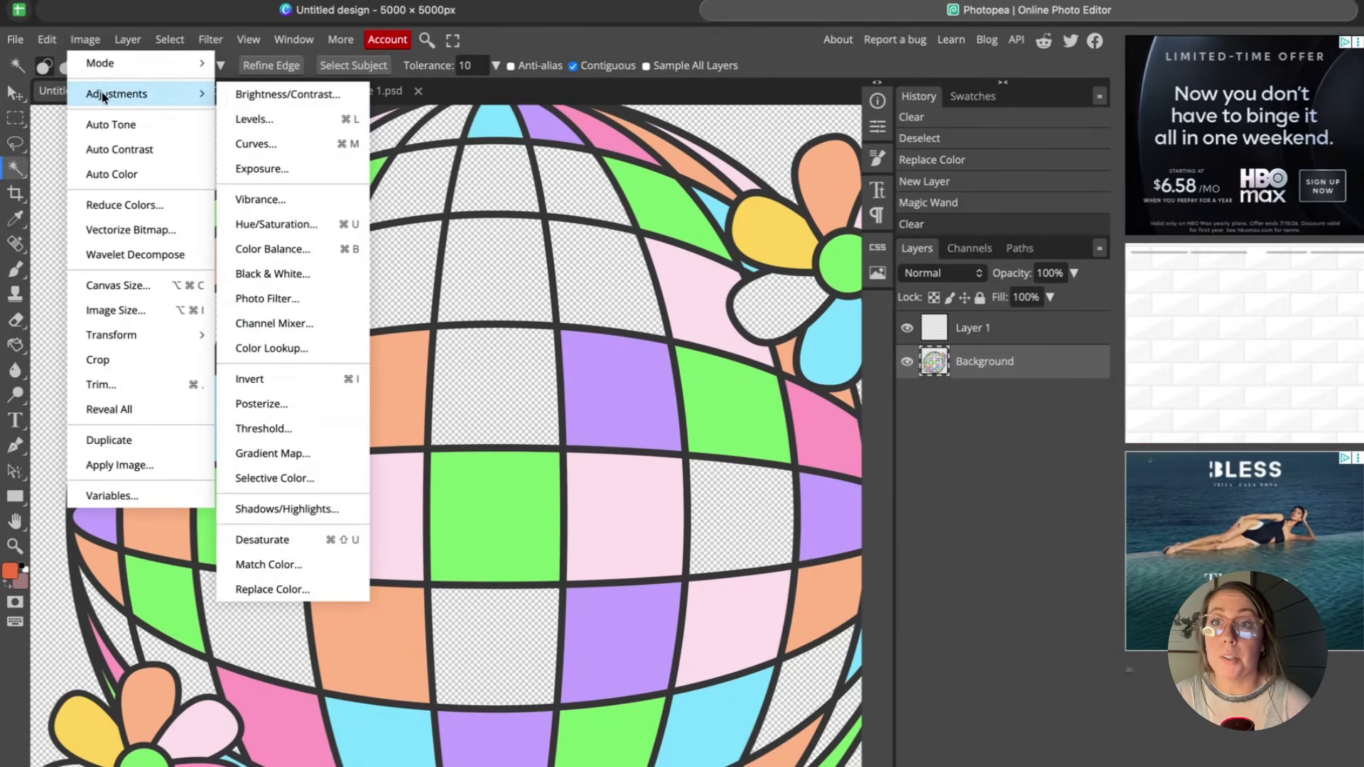
left_click(304, 590)
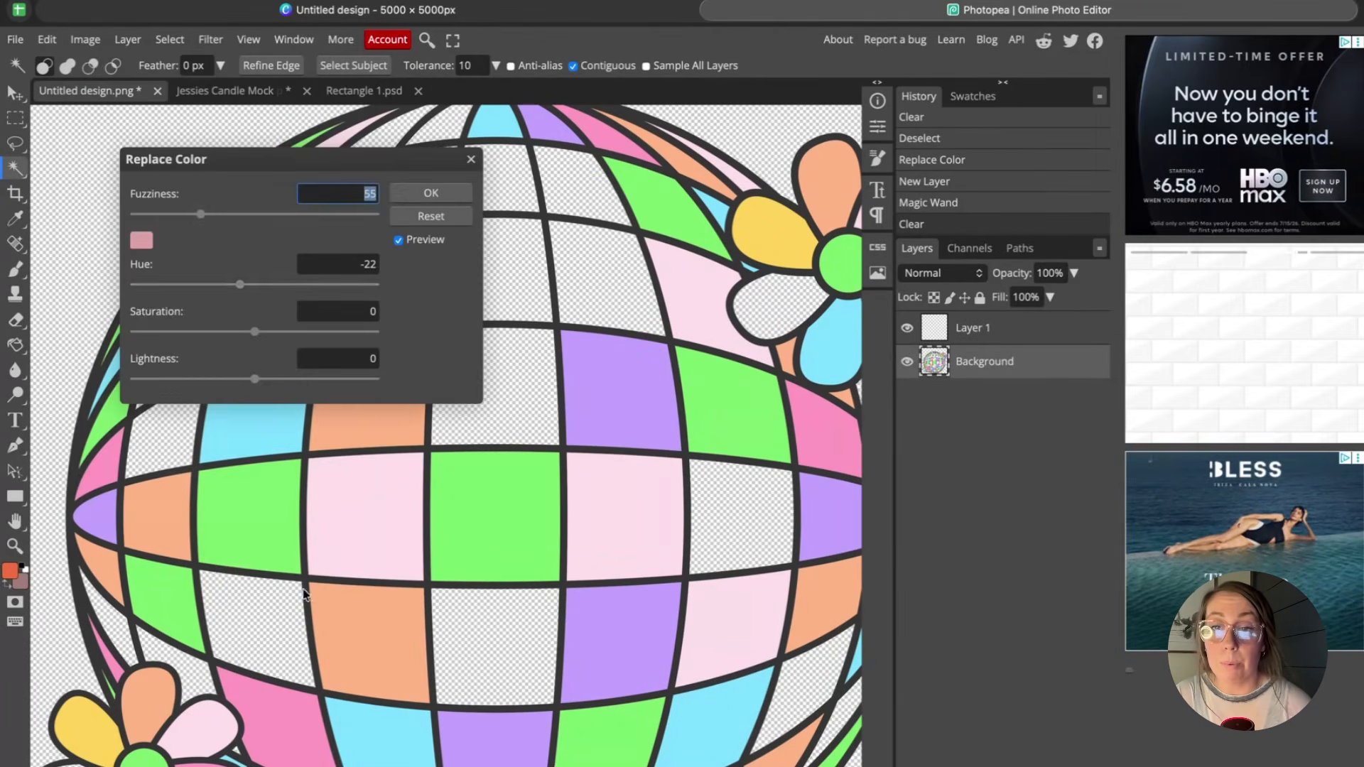
left_click(141, 240)
left_click(668, 206)
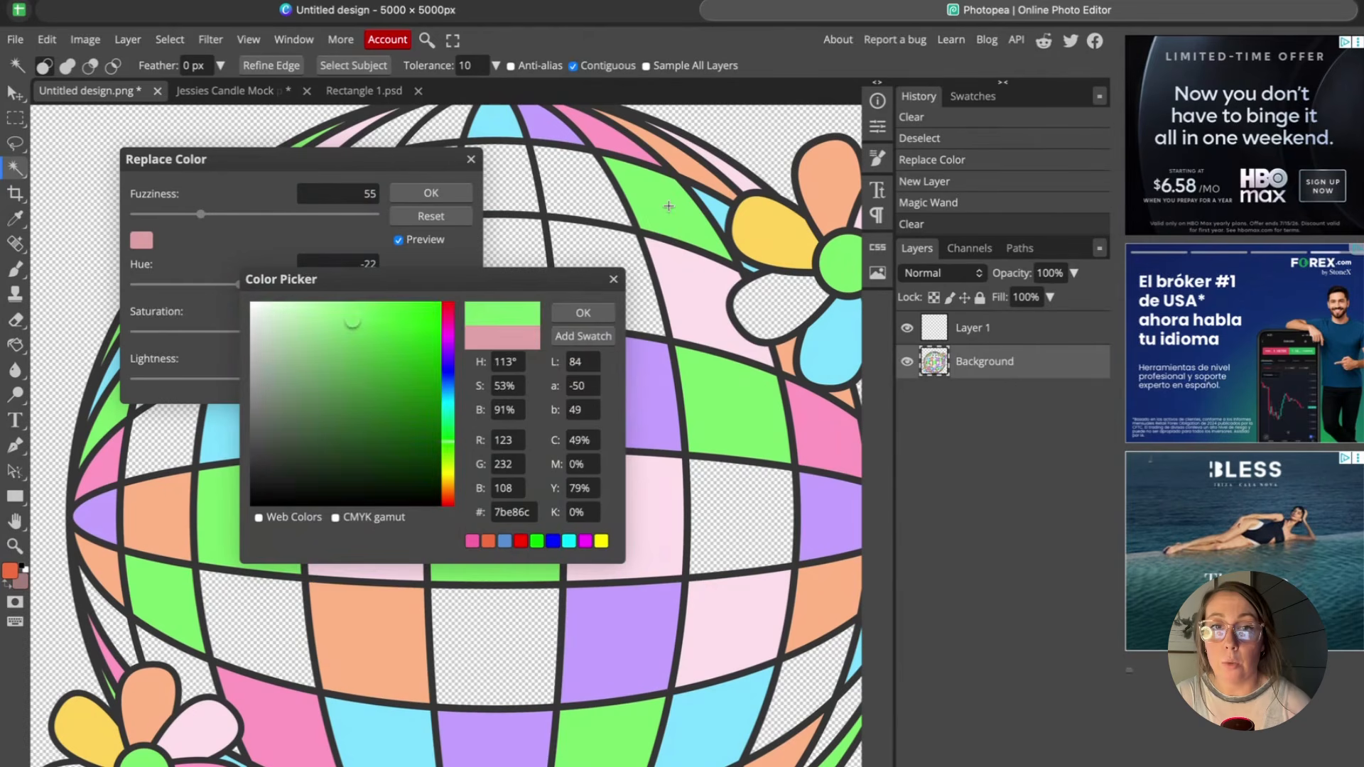
left_click(614, 281)
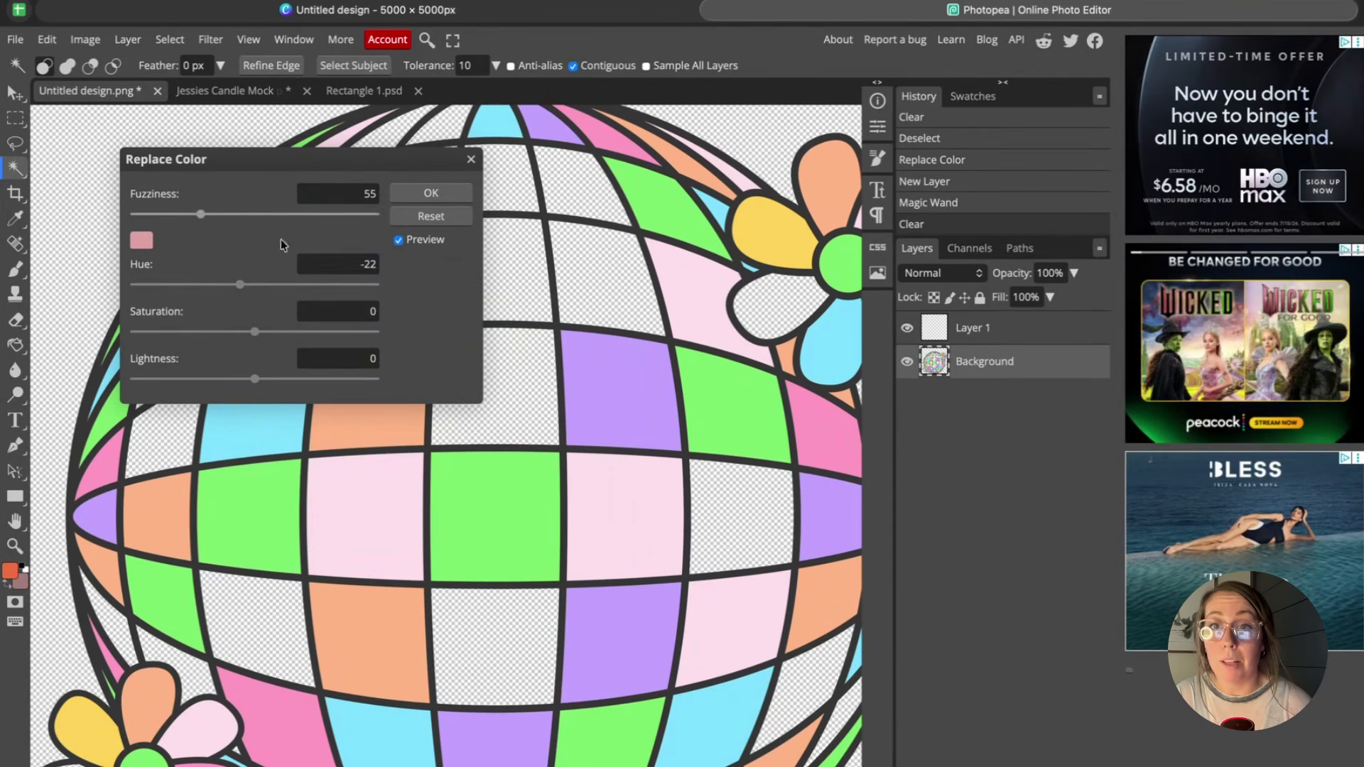
left_click(471, 160)
Check the candle mockup document, then return to the disco ball design document.
left_click(85, 39)
mouse_move(158, 98)
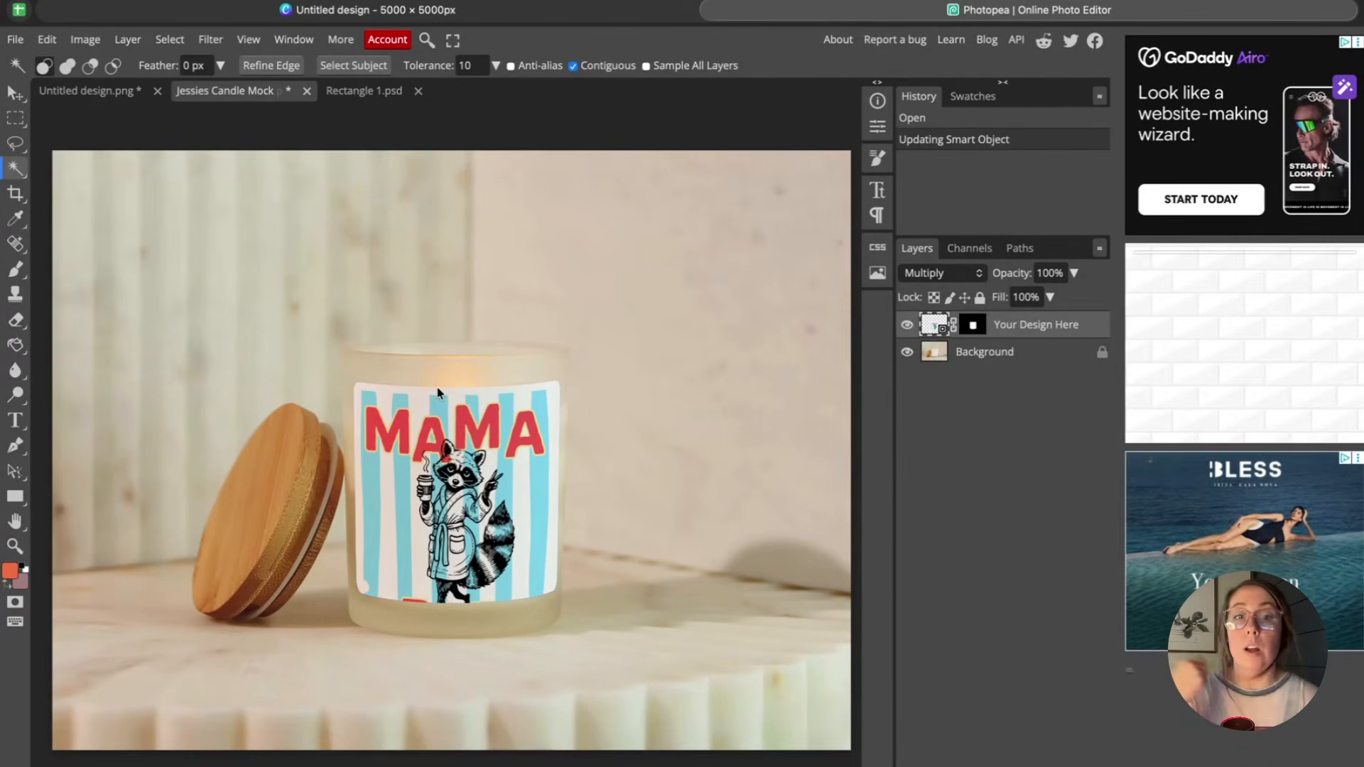
left_click(92, 90)
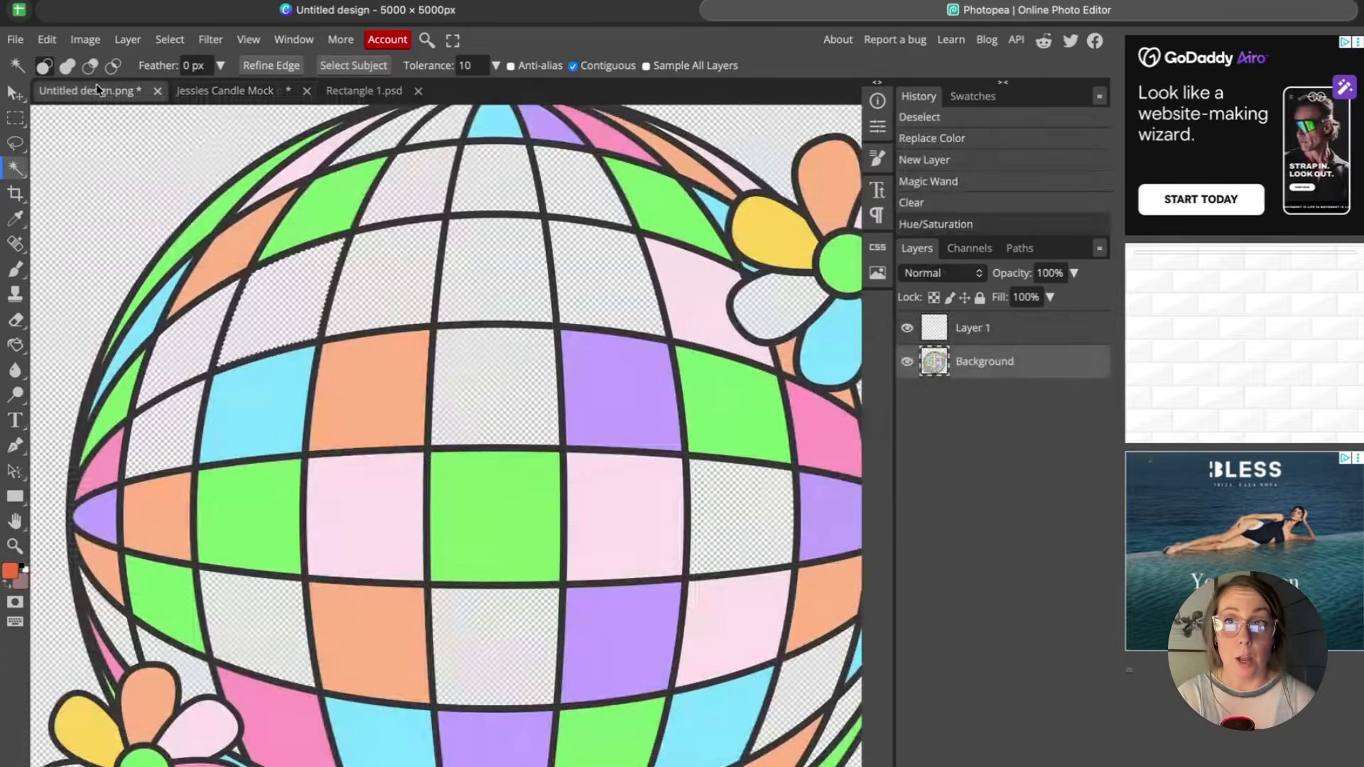